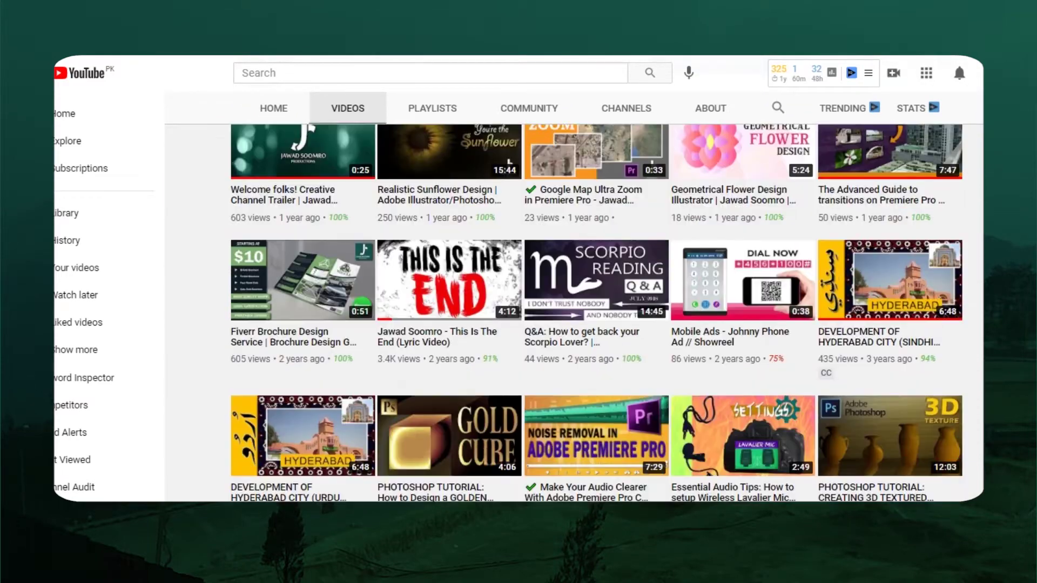
# Check the Chapter 1 Introduction spread via page thumbnails, then return to the Table of Contents page
pyautogui.scroll(-9, 574, 296)
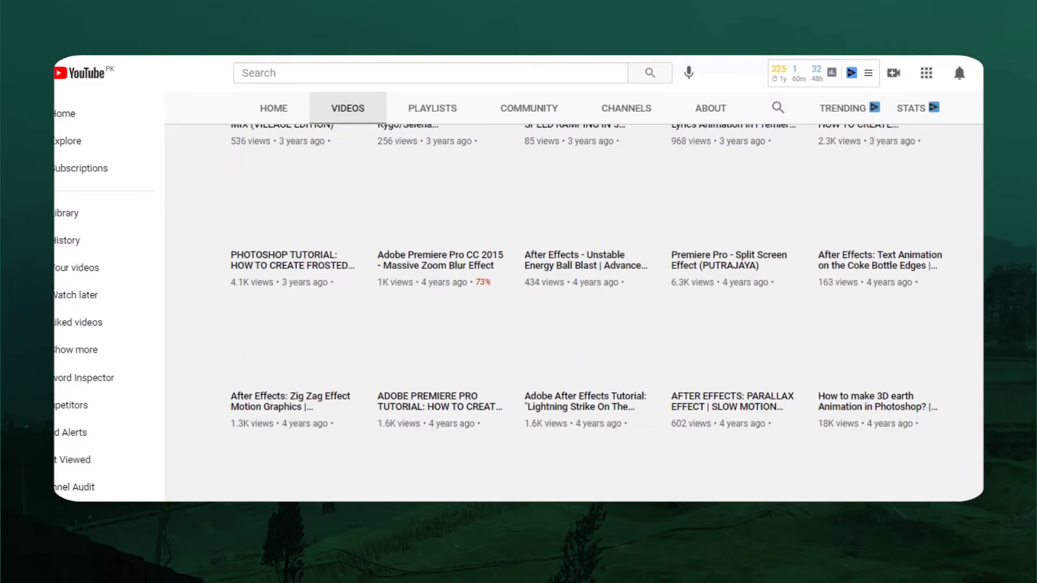
pyautogui.scroll(-4, 574, 296)
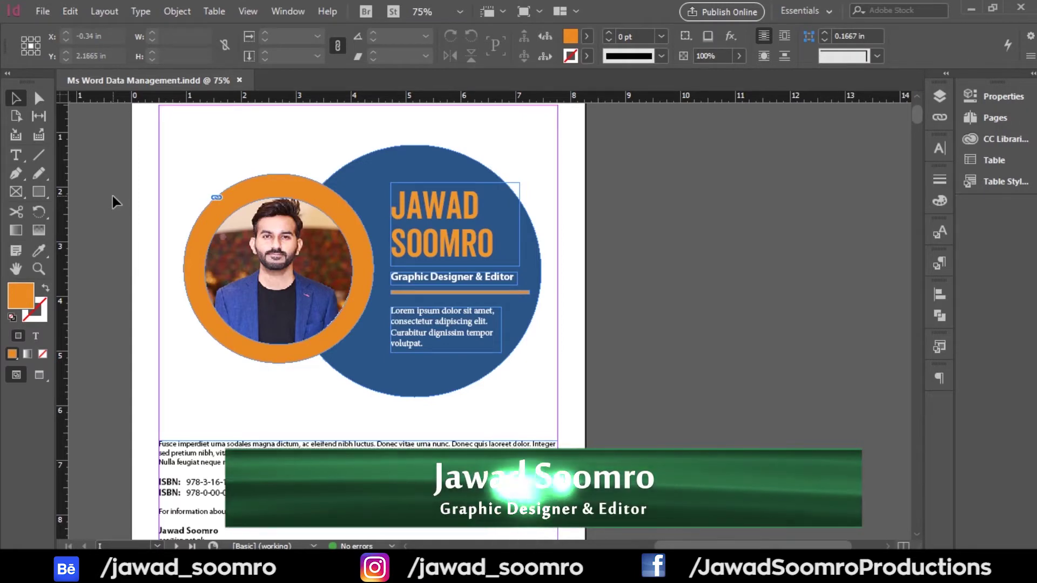
pyautogui.scroll(-5, 112, 196)
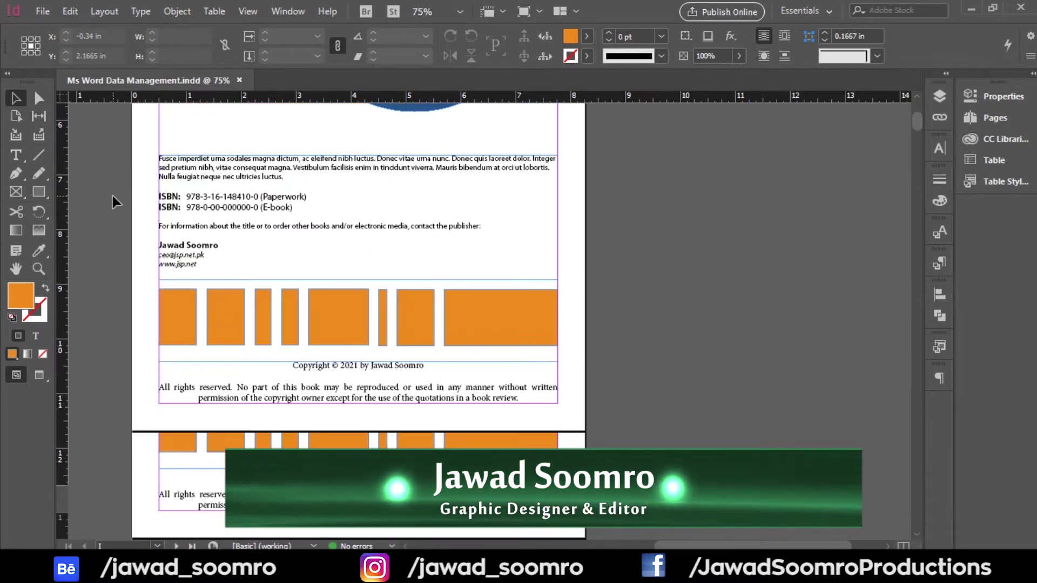
pyautogui.scroll(-10, 112, 196)
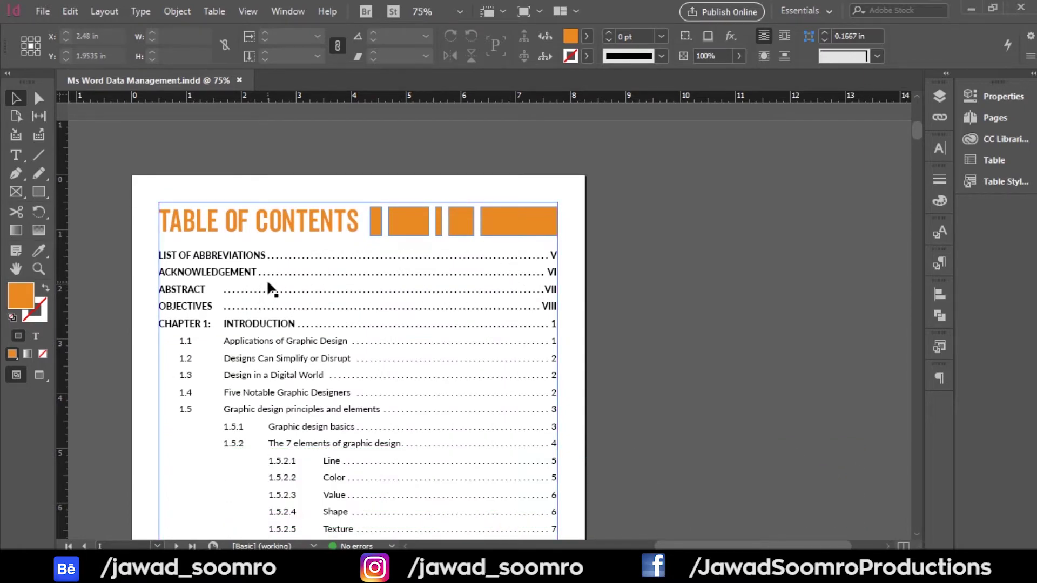
pyautogui.scroll(-1, 424, 373)
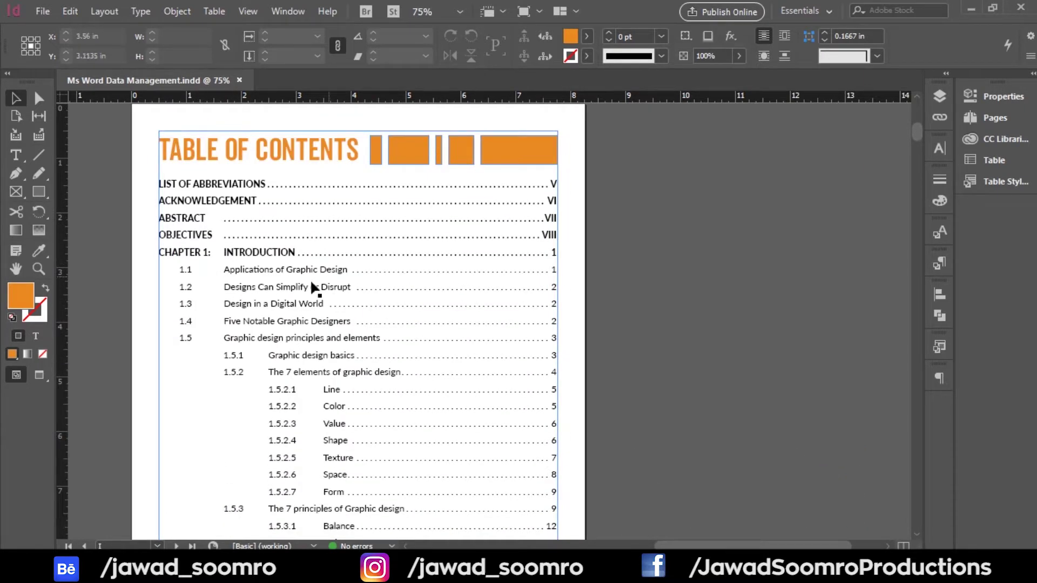
pyautogui.click(1007, 119)
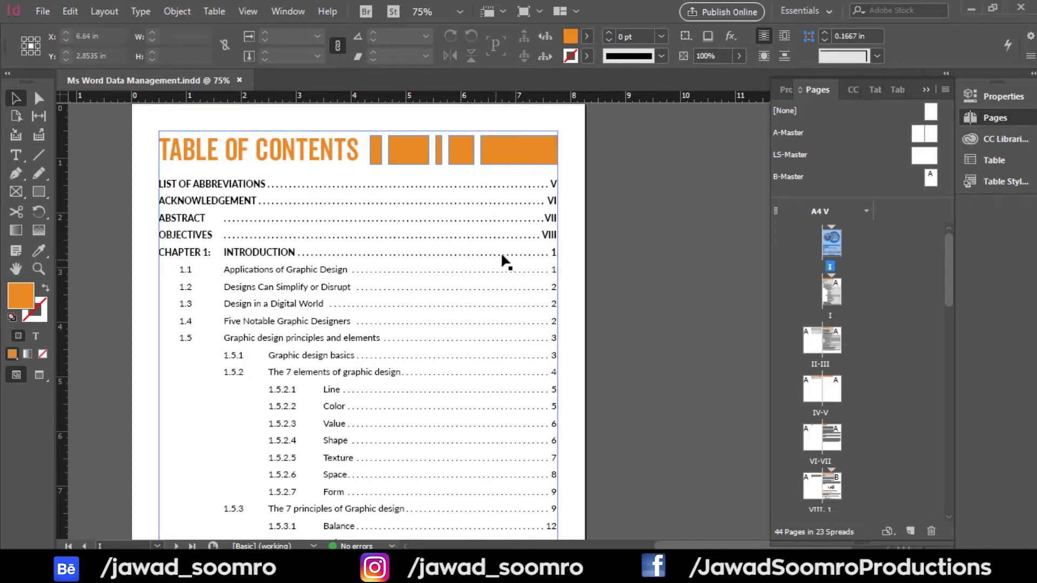
pyautogui.doubleClick(837, 490)
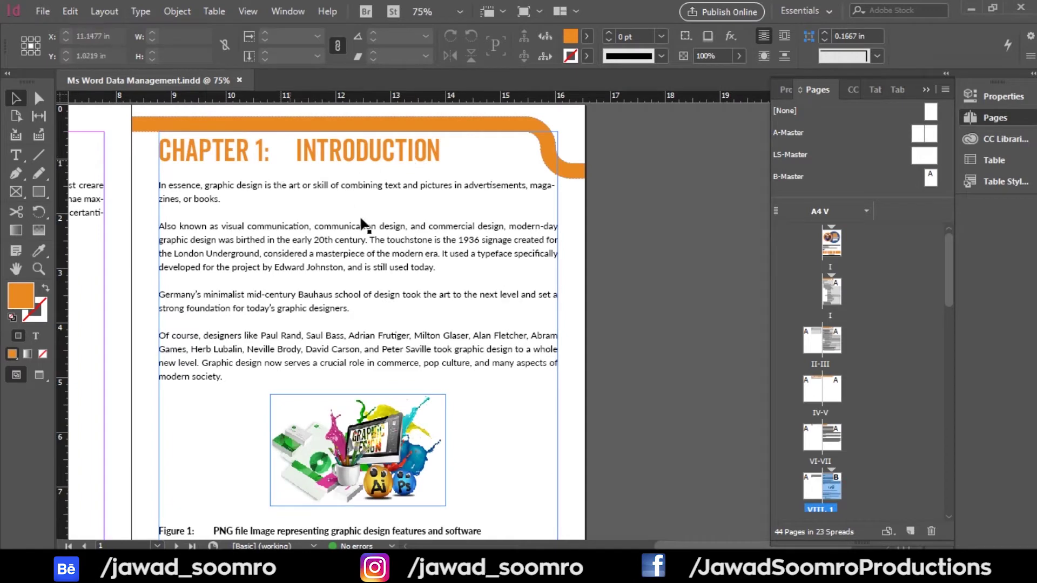
pyautogui.scroll(-5, 361, 225)
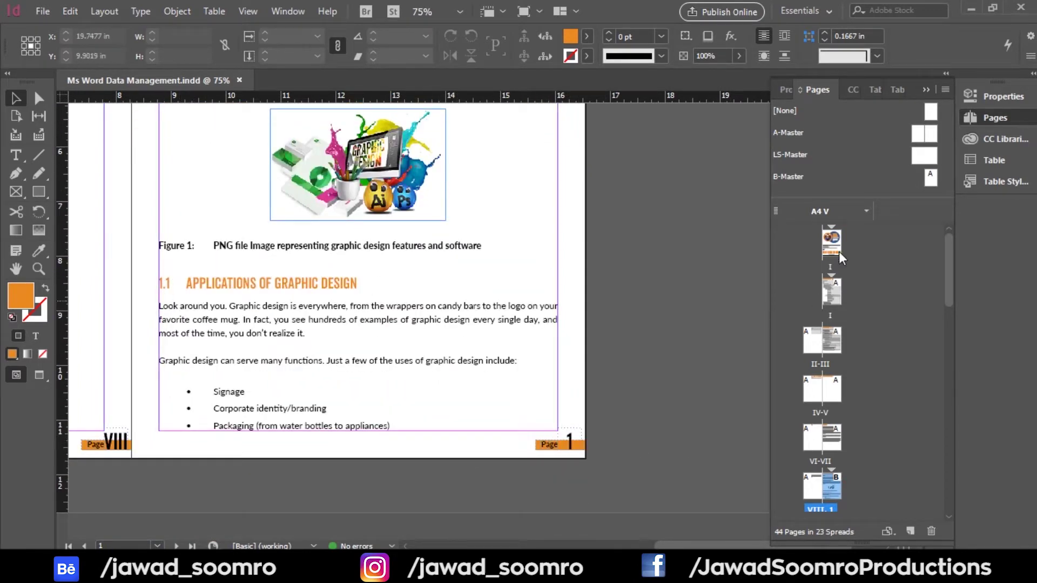
pyautogui.doubleClick(832, 295)
pyautogui.scroll(4, 413, 270)
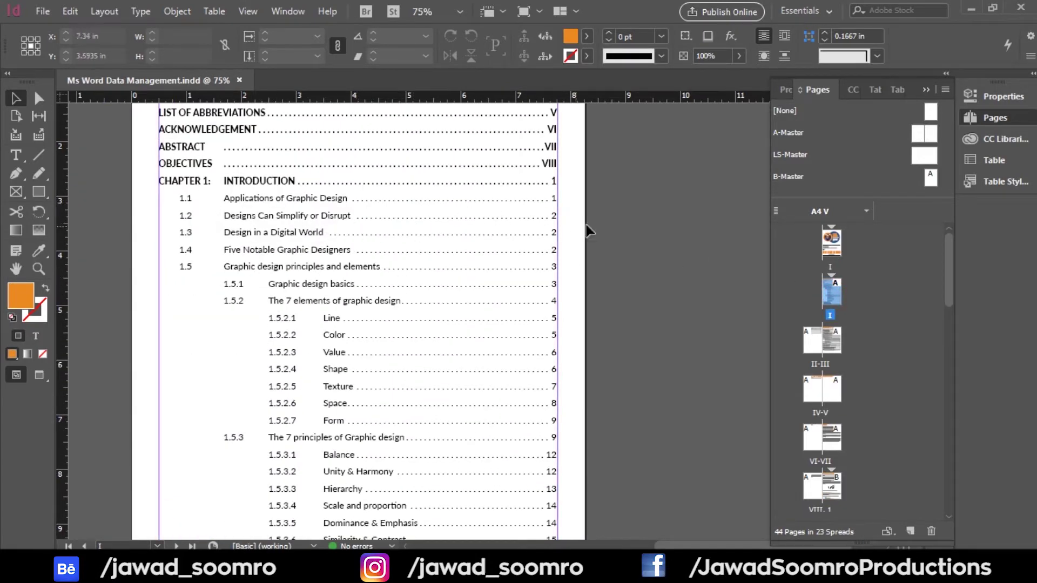
pyautogui.scroll(-5, 411, 300)
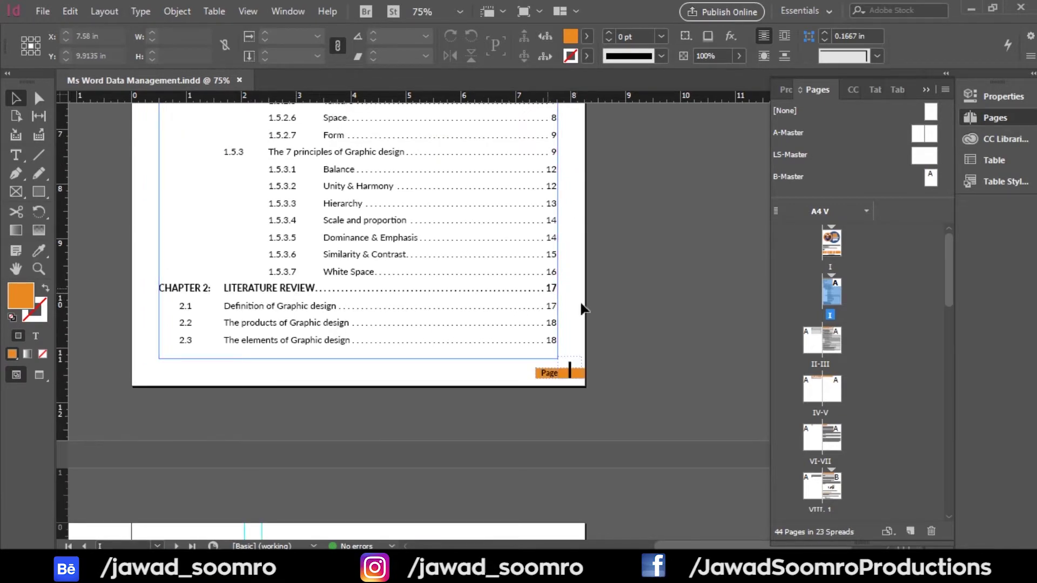
pyautogui.scroll(-3, 835, 411)
pyautogui.scroll(-4, 835, 412)
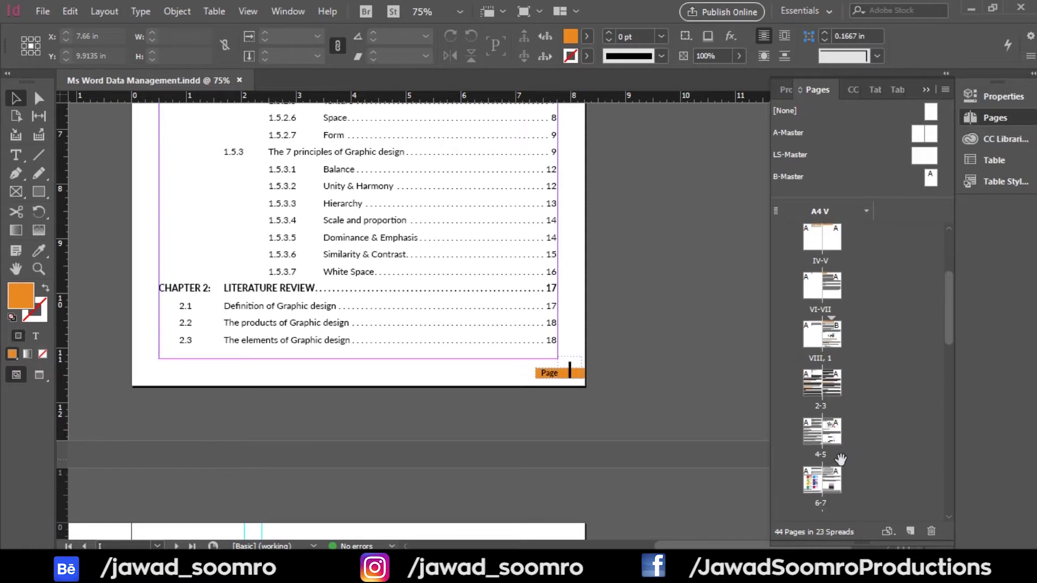
pyautogui.scroll(-4, 838, 429)
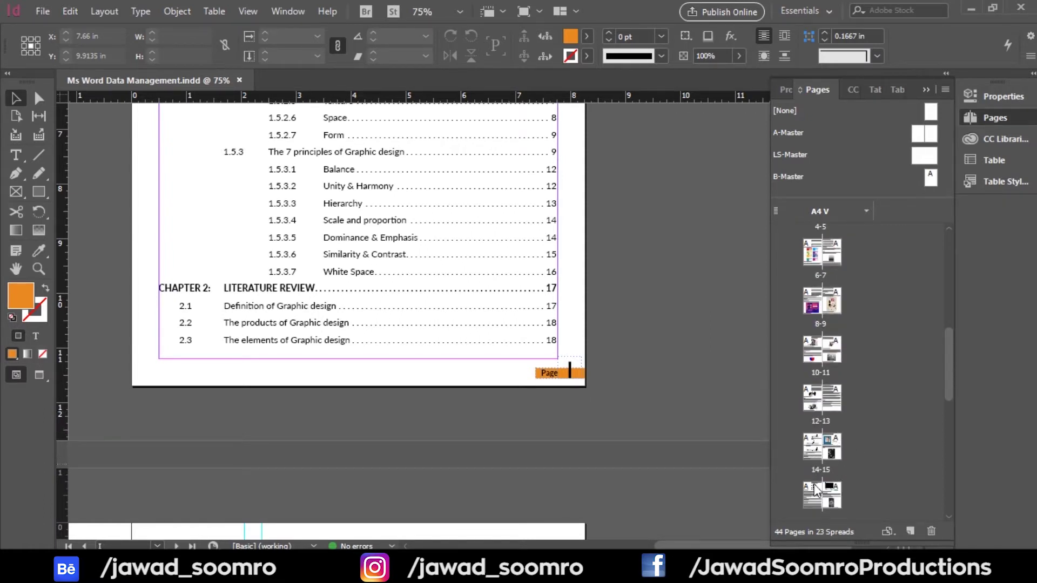
pyautogui.scroll(-1, 819, 459)
pyautogui.doubleClick(838, 453)
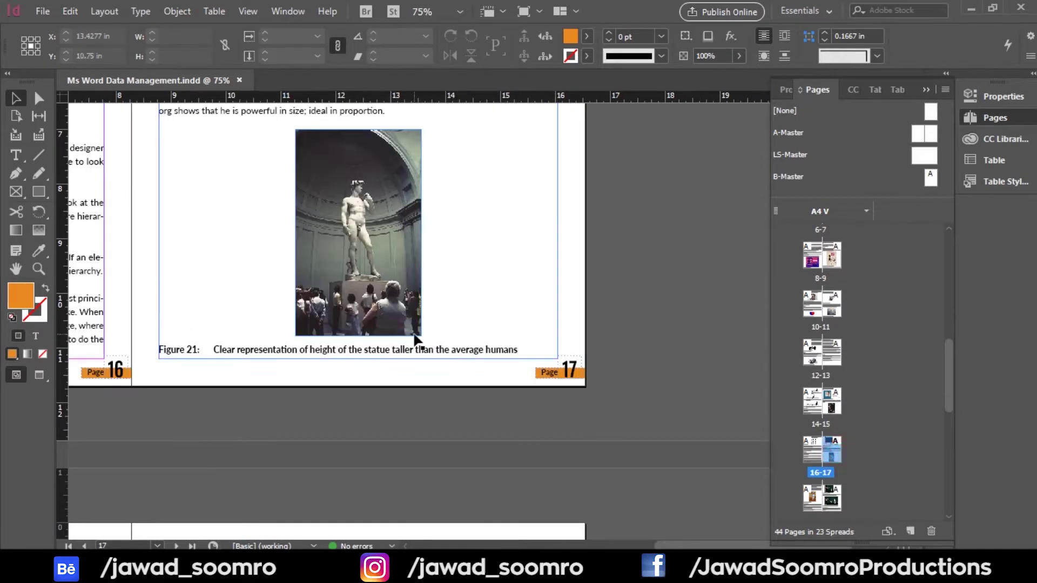
pyautogui.scroll(8, 402, 324)
pyautogui.scroll(2, 402, 338)
pyautogui.scroll(-9, 403, 338)
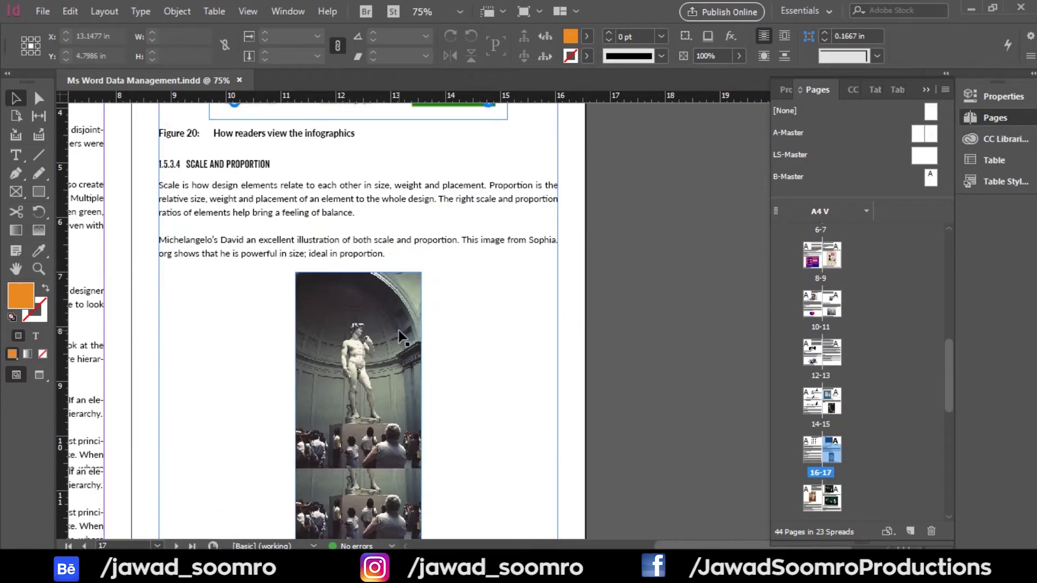
pyautogui.scroll(-2, 400, 336)
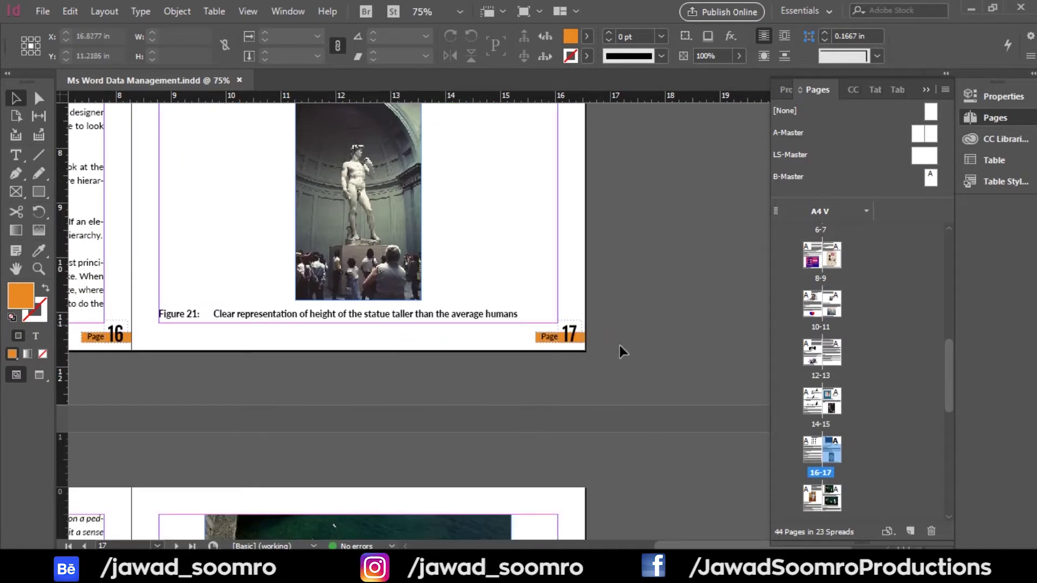
pyautogui.scroll(-1, 325, 365)
pyautogui.scroll(-9, 325, 366)
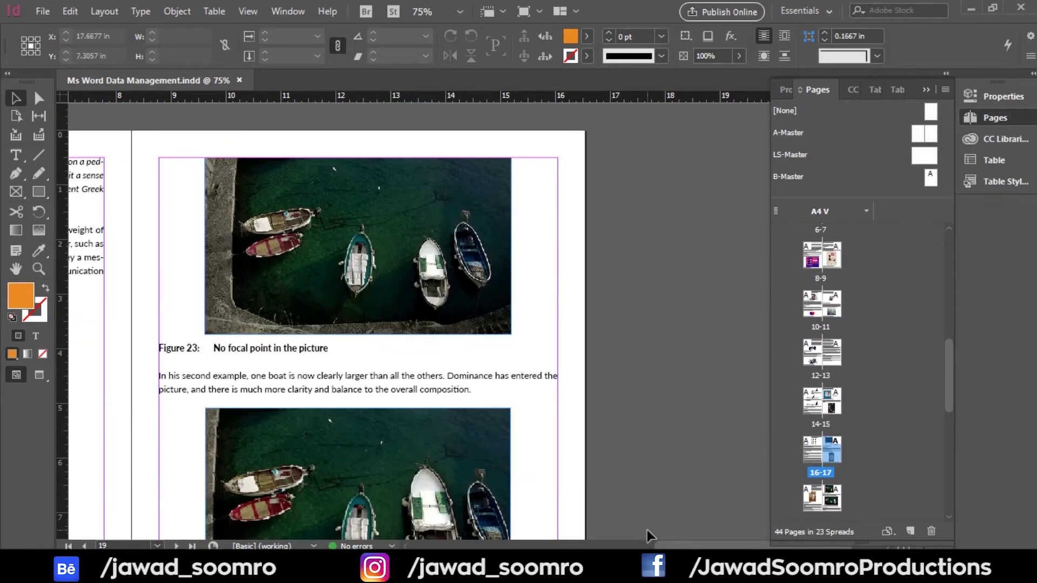
pyautogui.hscroll(-8, 348, 394)
pyautogui.scroll(-14, 348, 394)
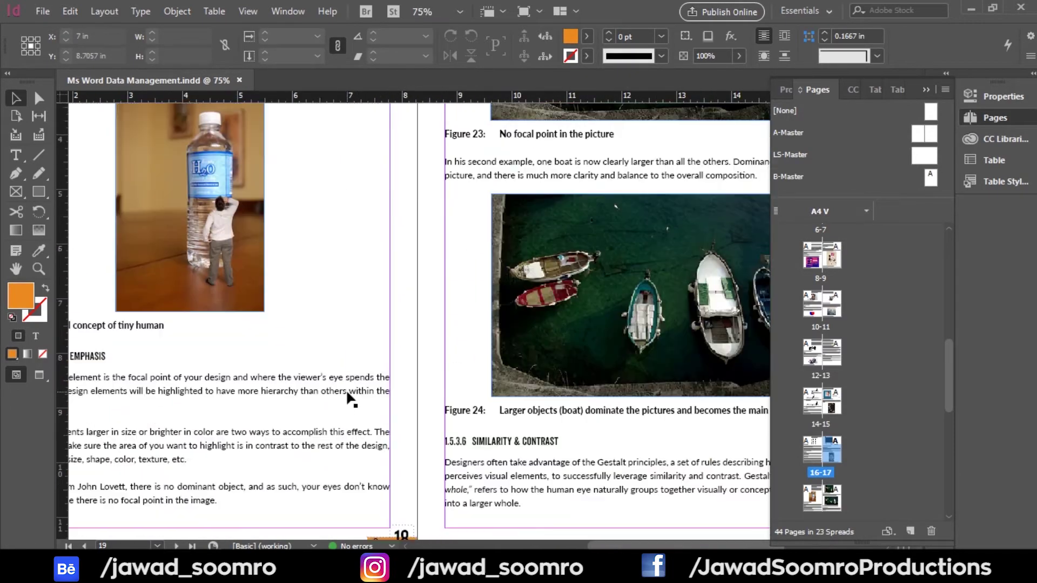
pyautogui.scroll(-20, 348, 391)
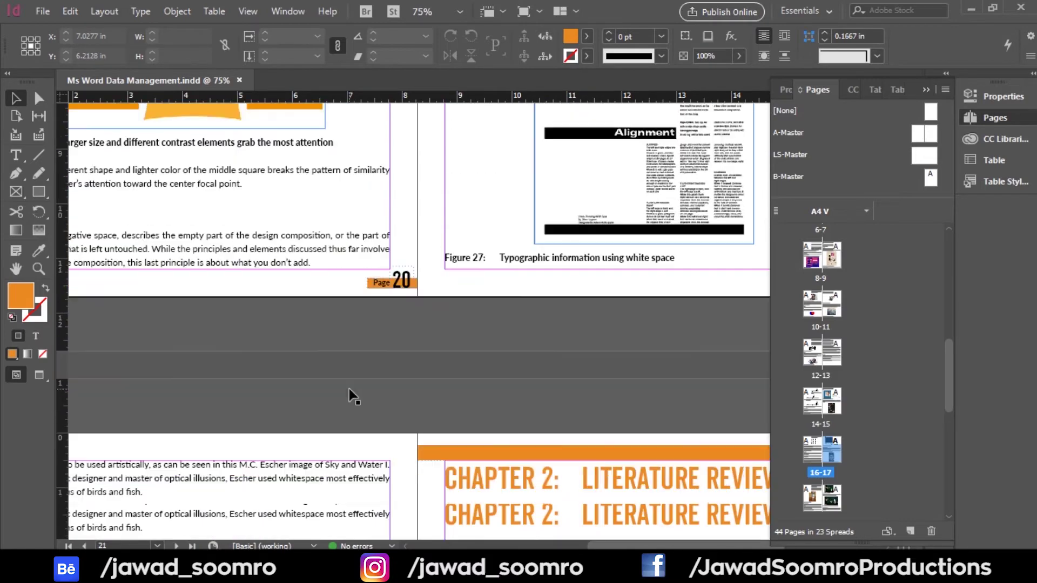
pyautogui.scroll(-8, 540, 324)
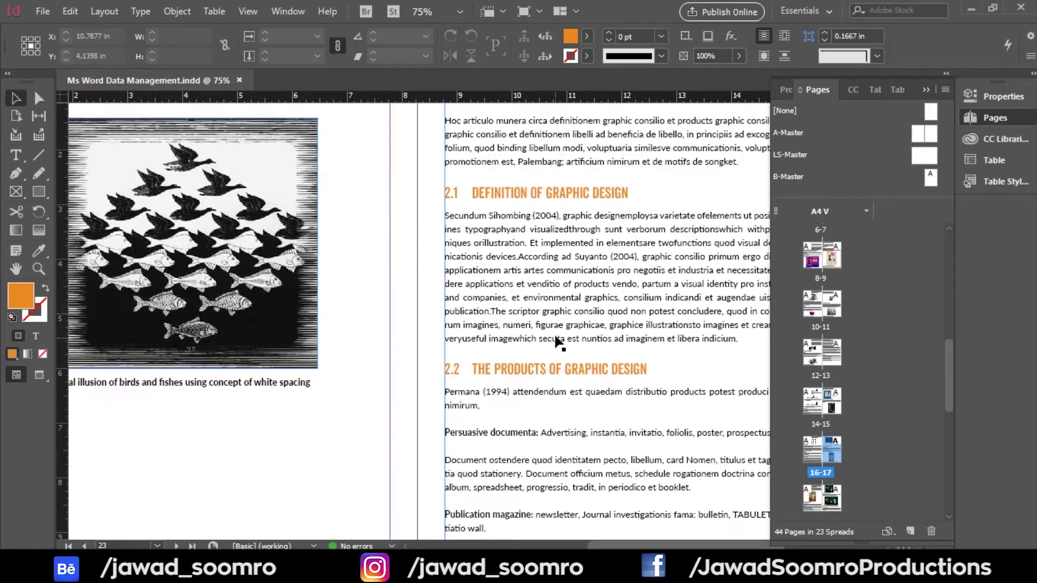
pyautogui.hscroll(8, 571, 408)
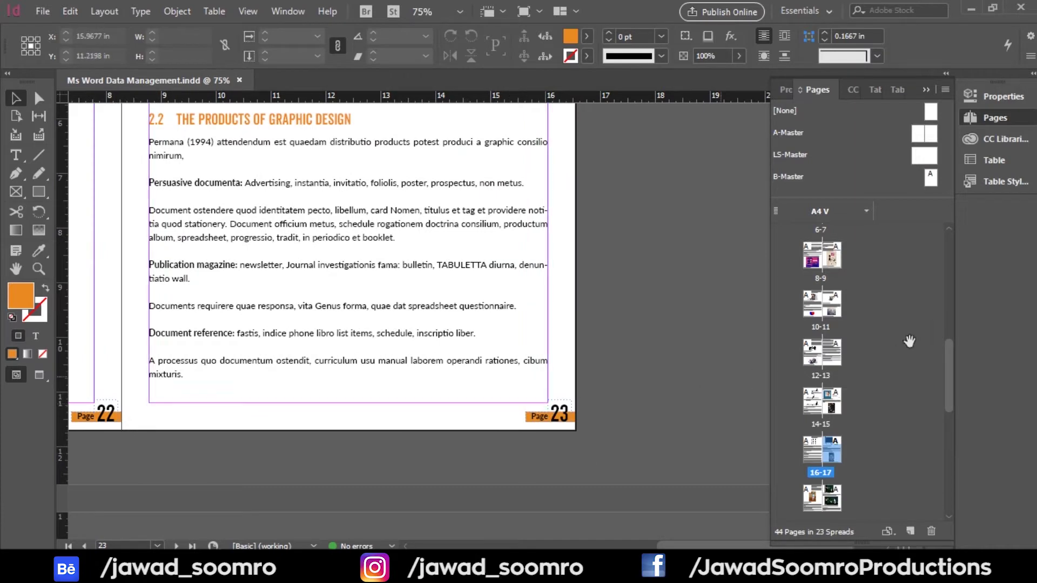
pyautogui.moveTo(954, 398); pyautogui.dragTo(956, 234)
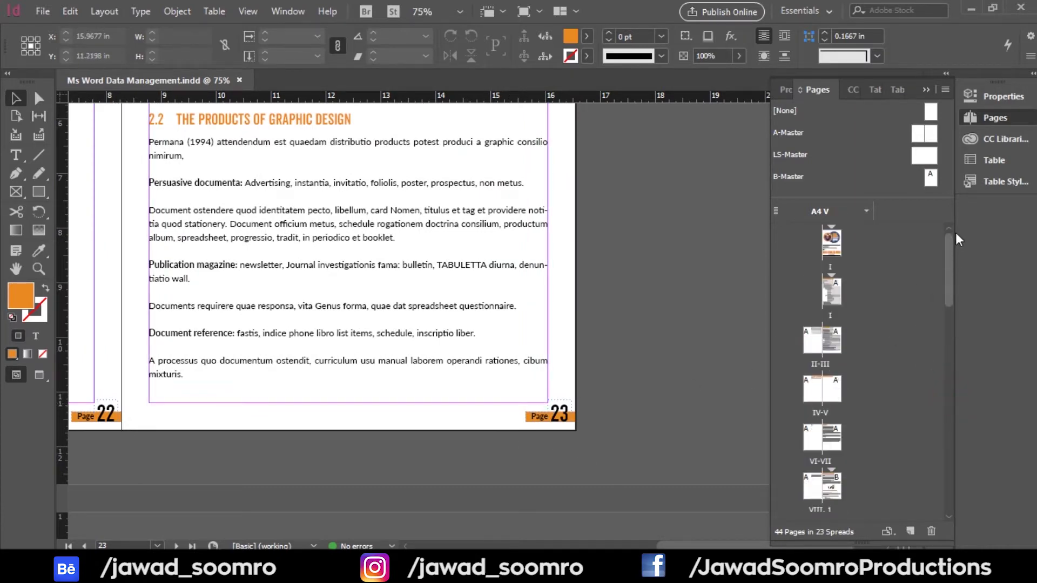
pyautogui.doubleClick(831, 292)
pyautogui.rightClick(832, 291)
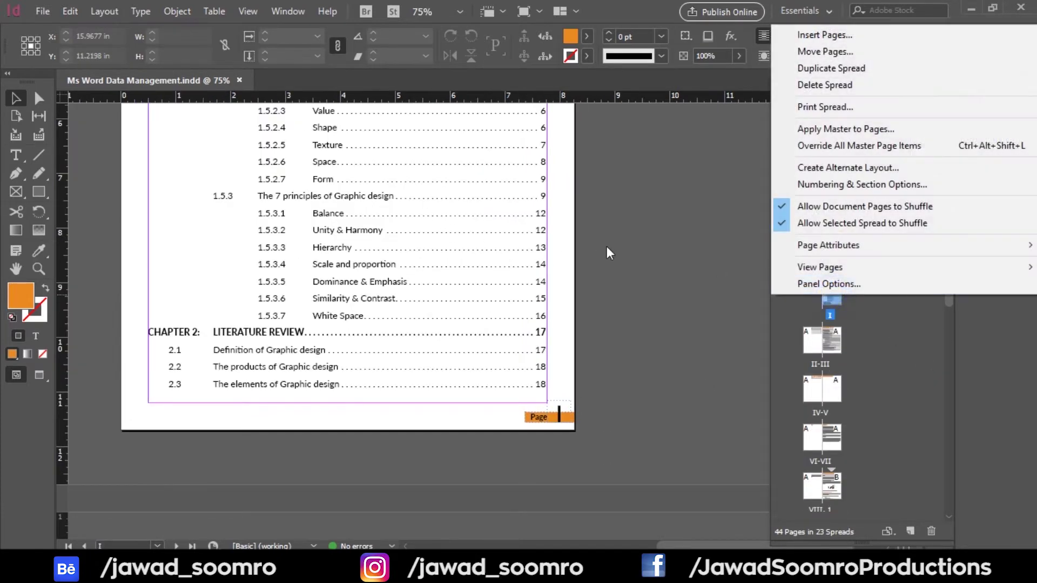
pyautogui.click(580, 217)
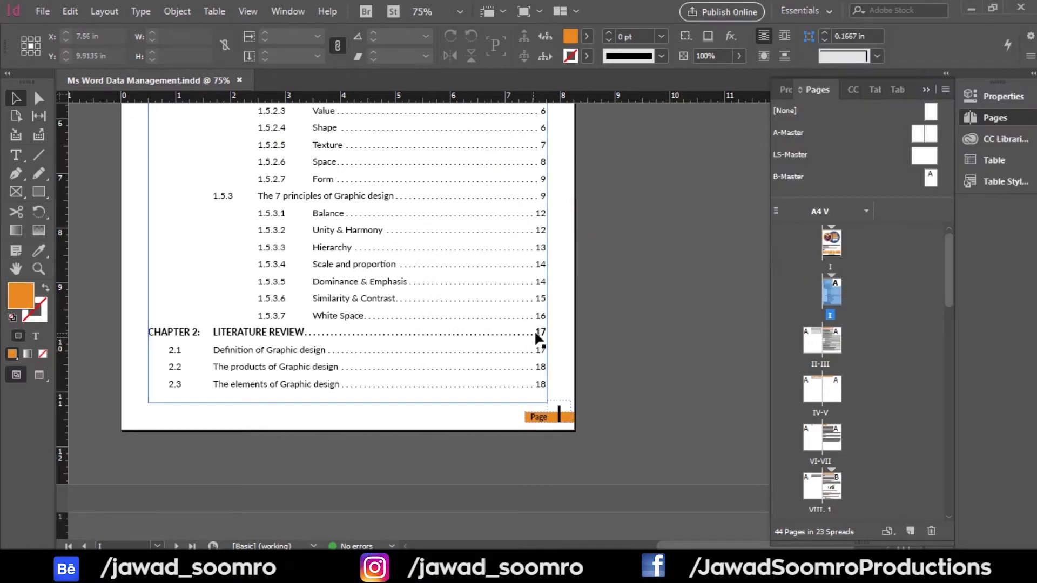
pyautogui.scroll(10, 456, 313)
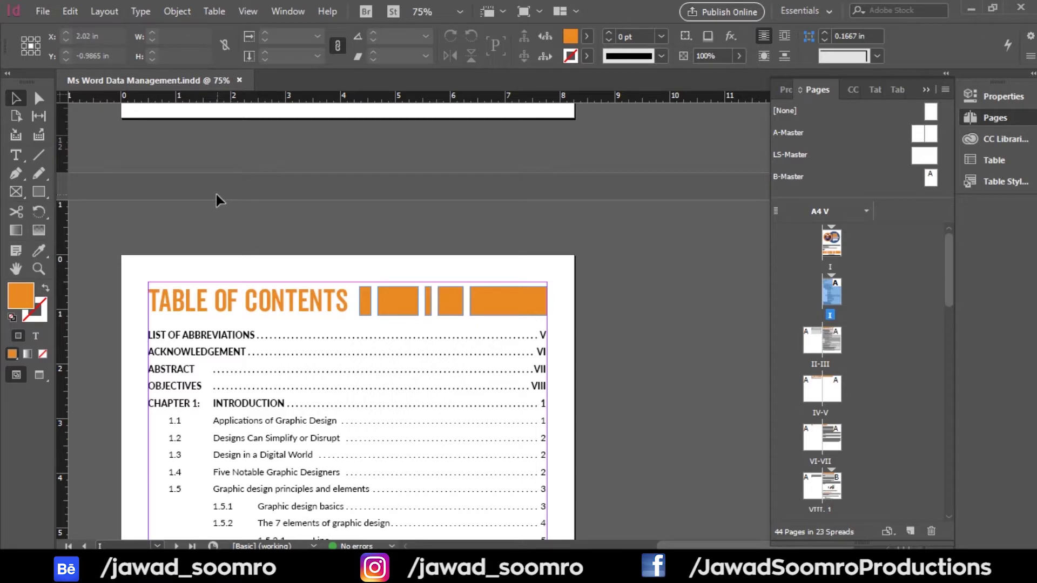
# Browse the Layout menu, zoom out across the spreads, and select the List of Tables frame
pyautogui.click(104, 11)
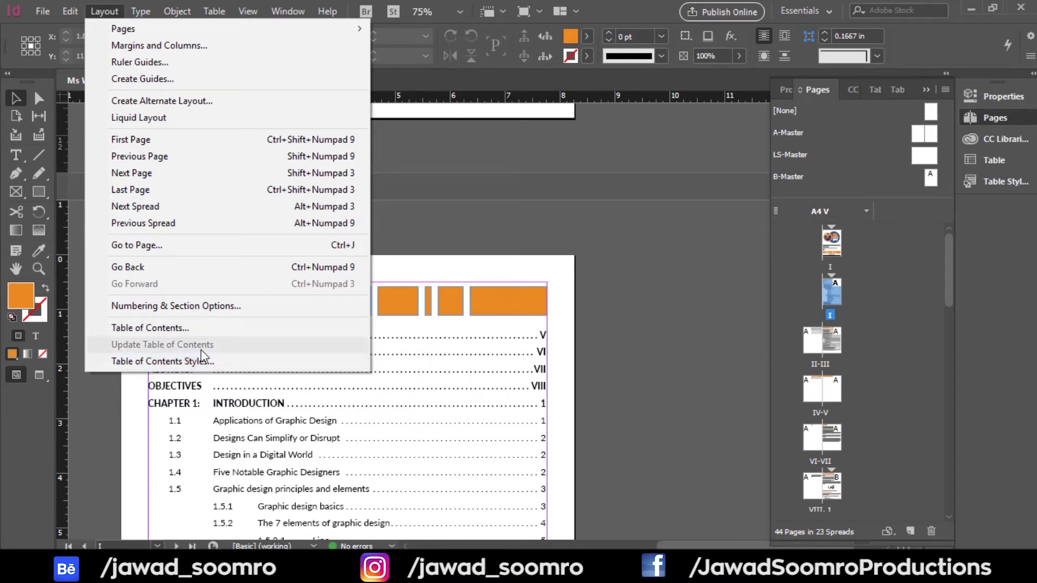
pyautogui.click(587, 224)
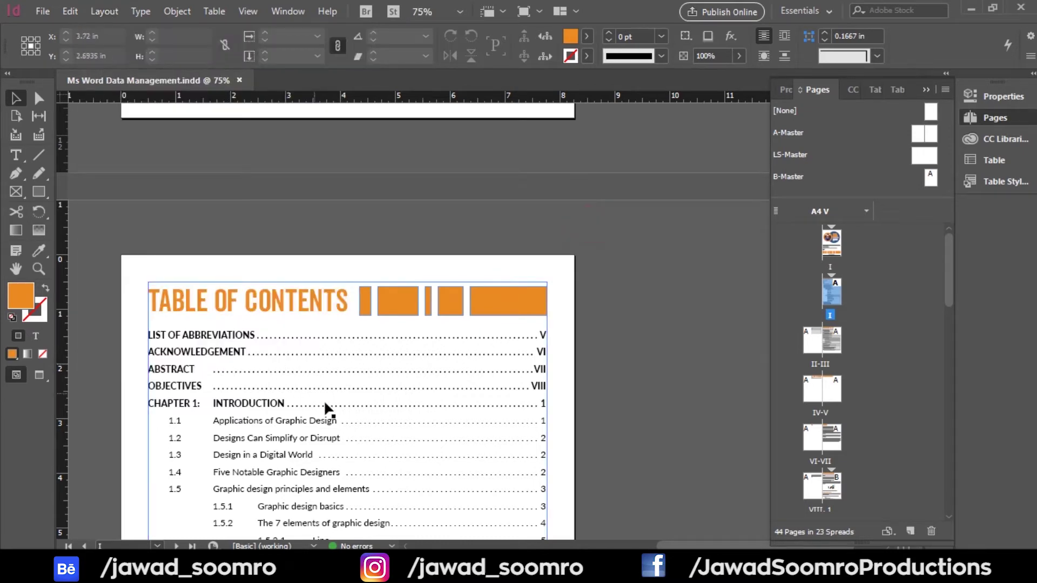
pyautogui.hotkey('ctrl', '-')
pyautogui.hotkey('ctrl', '-')
pyautogui.scroll(-6, 575, 350)
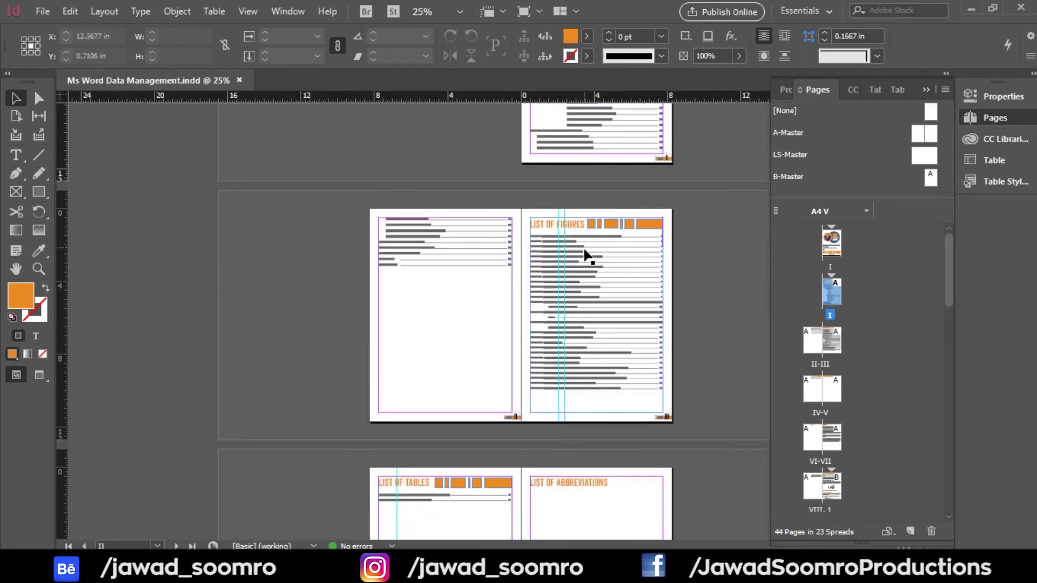
pyautogui.click(419, 490)
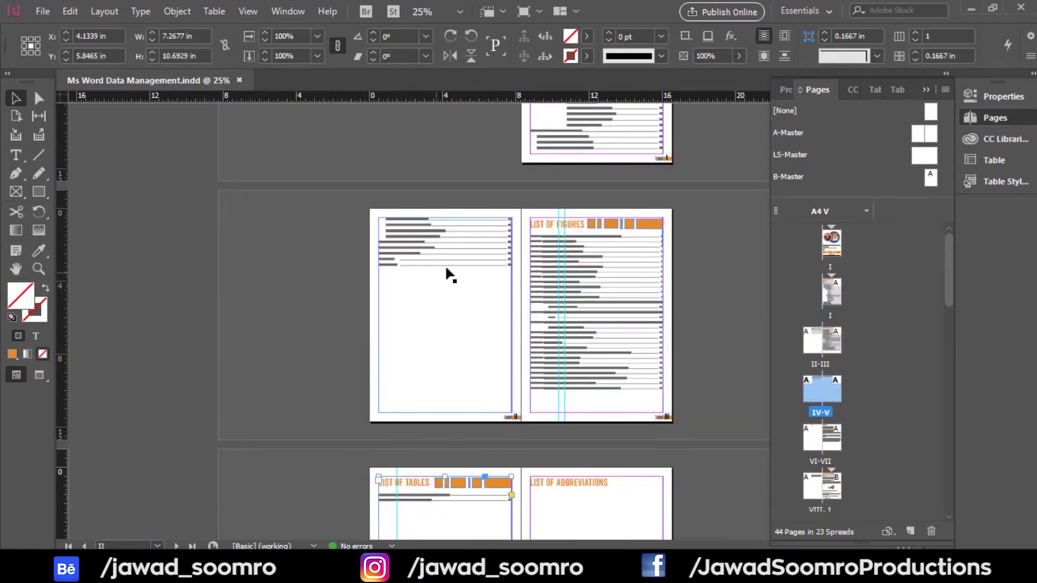
pyautogui.scroll(5, 542, 248)
# Select the Table of Contents frame at 100% zoom and run Update Table of Contents
pyautogui.click(591, 167)
pyautogui.scroll(5, 647, 151)
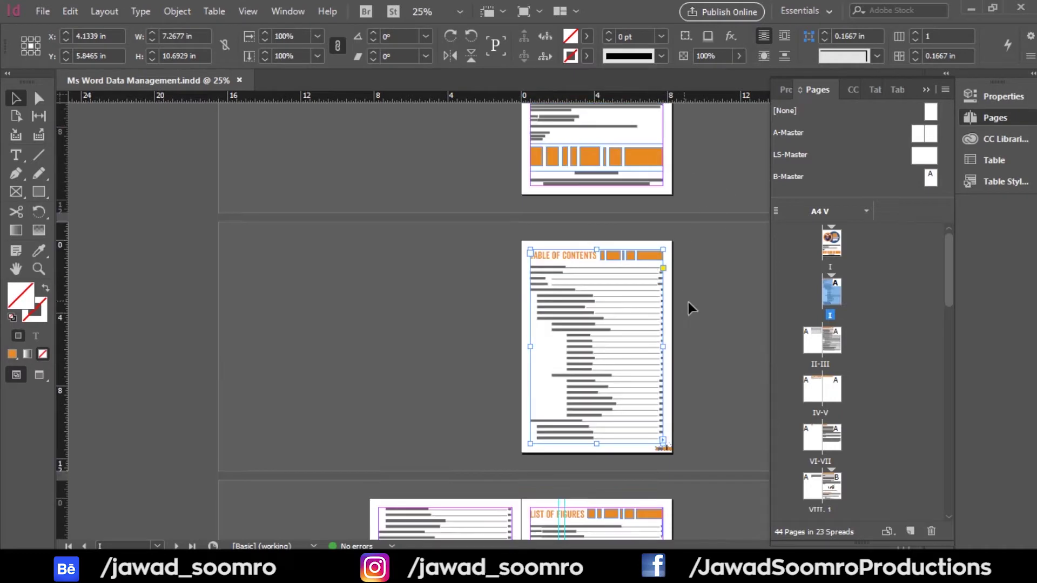
pyautogui.hotkey('ctrl', '1')
pyautogui.moveTo(324, 411)
pyautogui.mouseDown()
pyautogui.moveTo(396, 330)
pyautogui.moveTo(315, 409)
pyautogui.mouseUp()
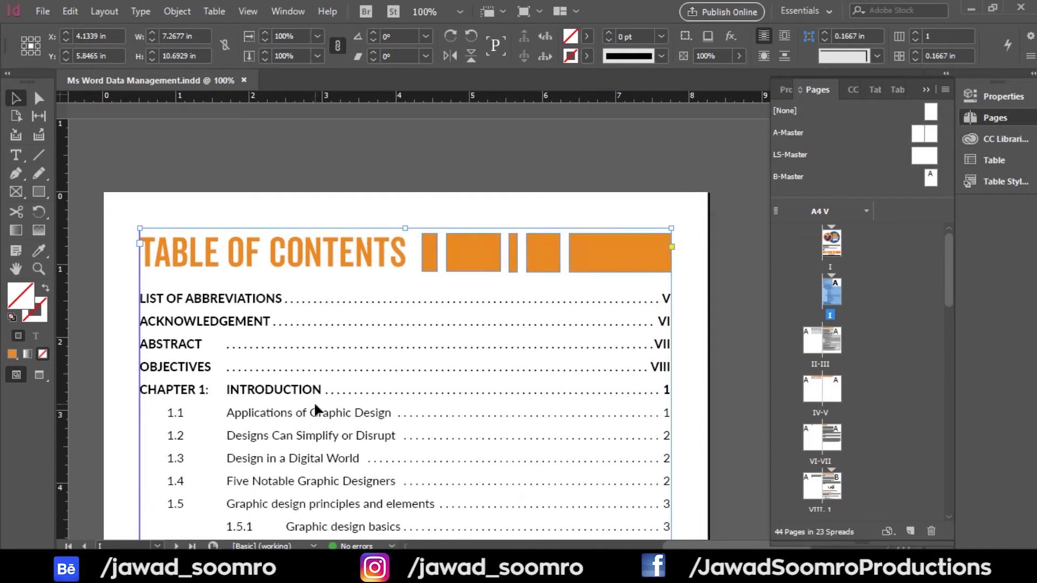
pyautogui.click(104, 11)
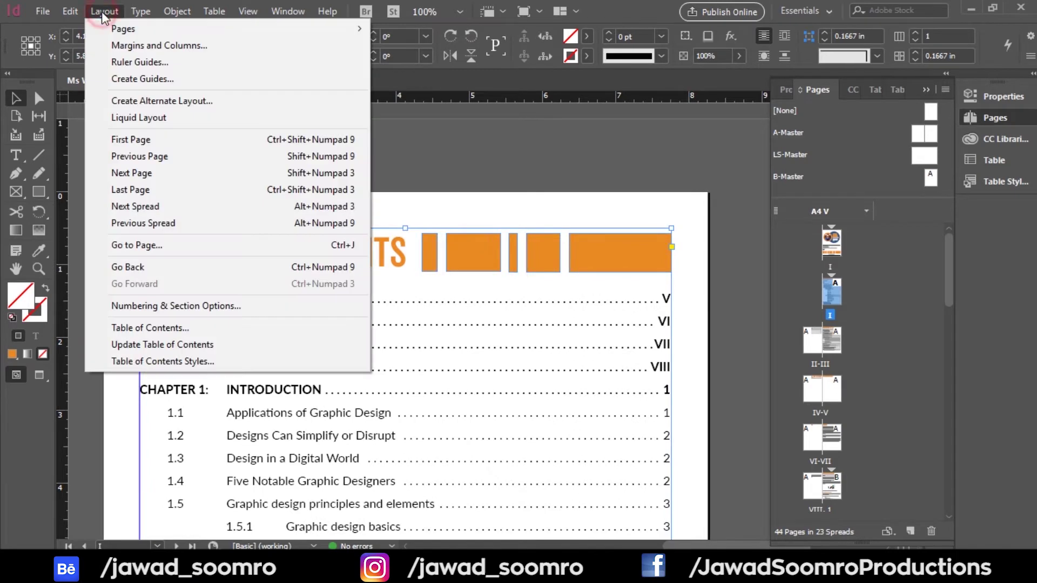
pyautogui.click(190, 345)
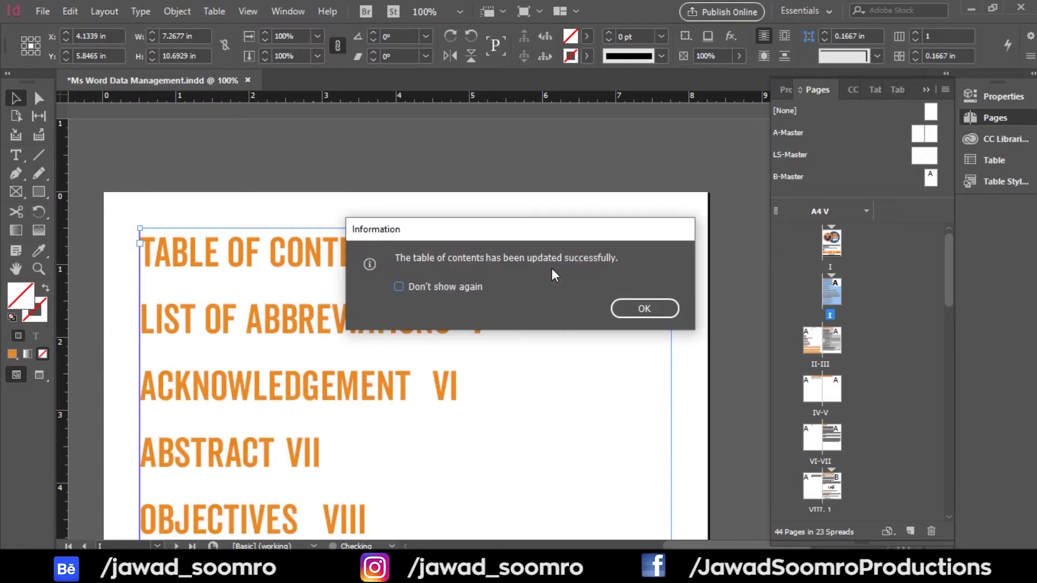
# Dismiss the update confirmation and scroll through the rebuilt TOC and List of Figures pages
pyautogui.click(644, 309)
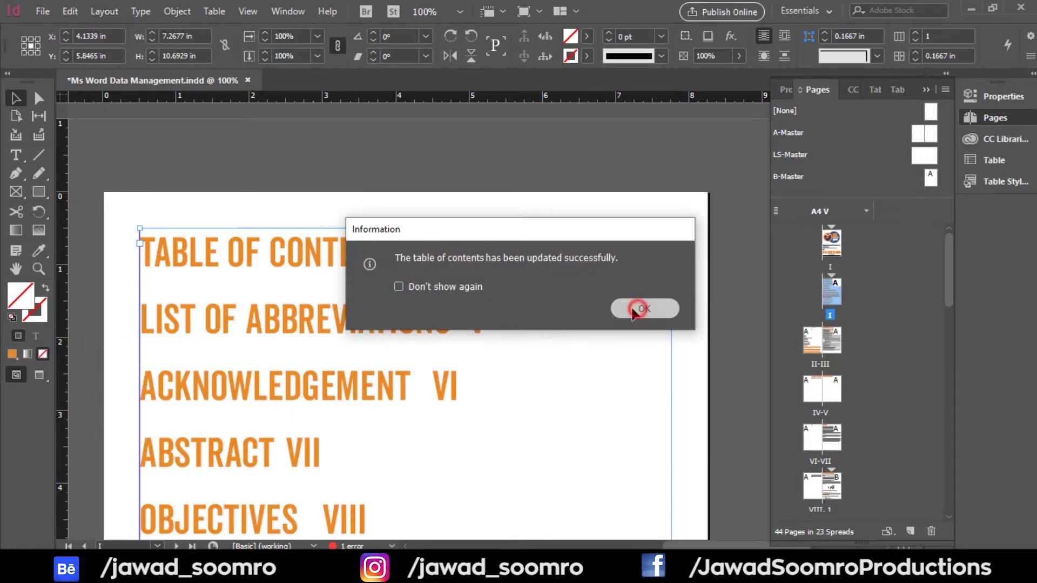
pyautogui.scroll(-8, 241, 421)
pyautogui.scroll(-10, 241, 416)
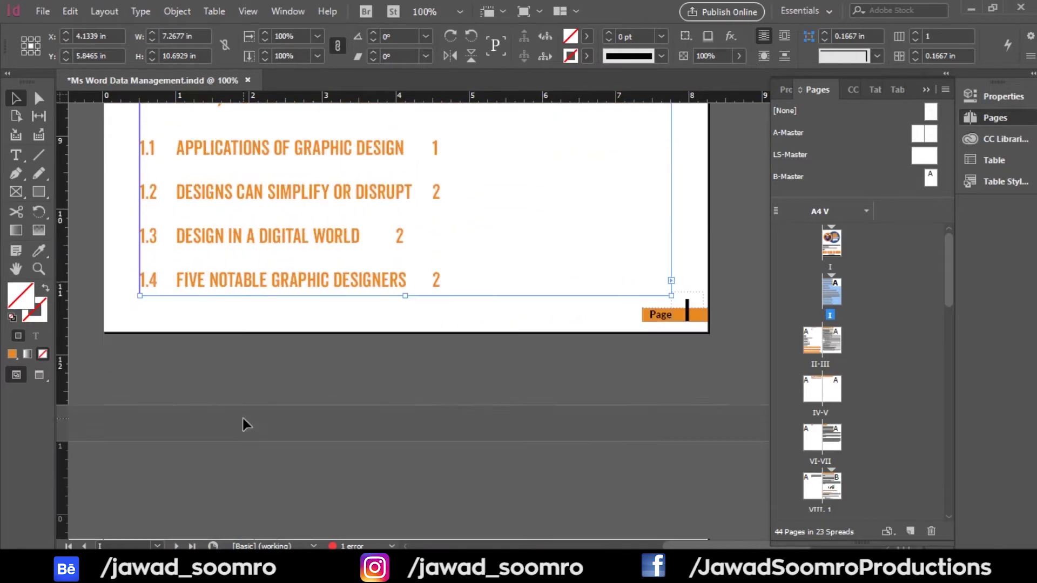
pyautogui.scroll(-3, 238, 418)
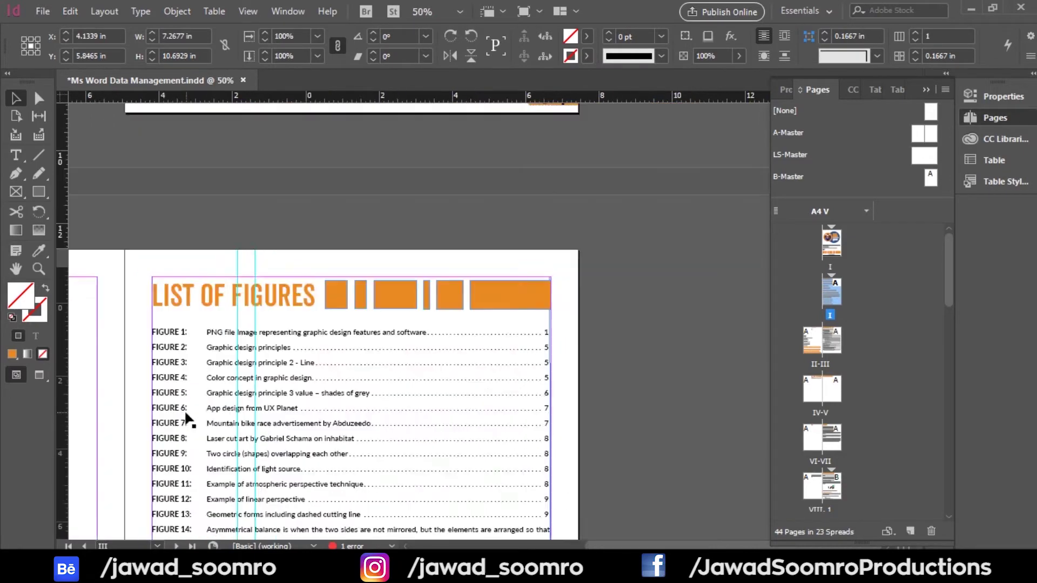
pyautogui.scroll(3, 241, 370)
pyautogui.scroll(-1, 222, 361)
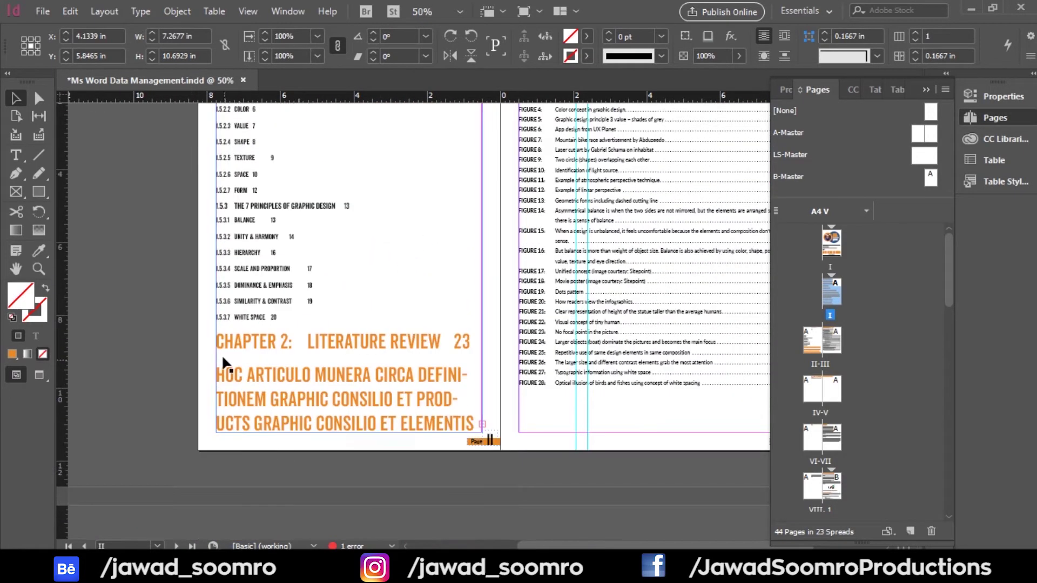
pyautogui.scroll(5, 436, 400)
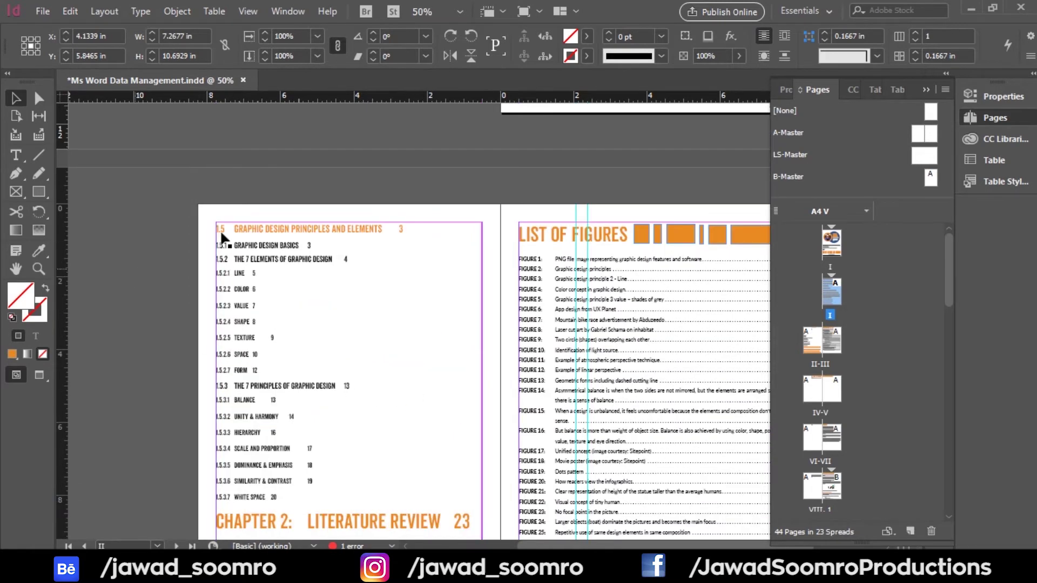
pyautogui.scroll(10, 557, 171)
pyautogui.hscroll(5, 594, 206)
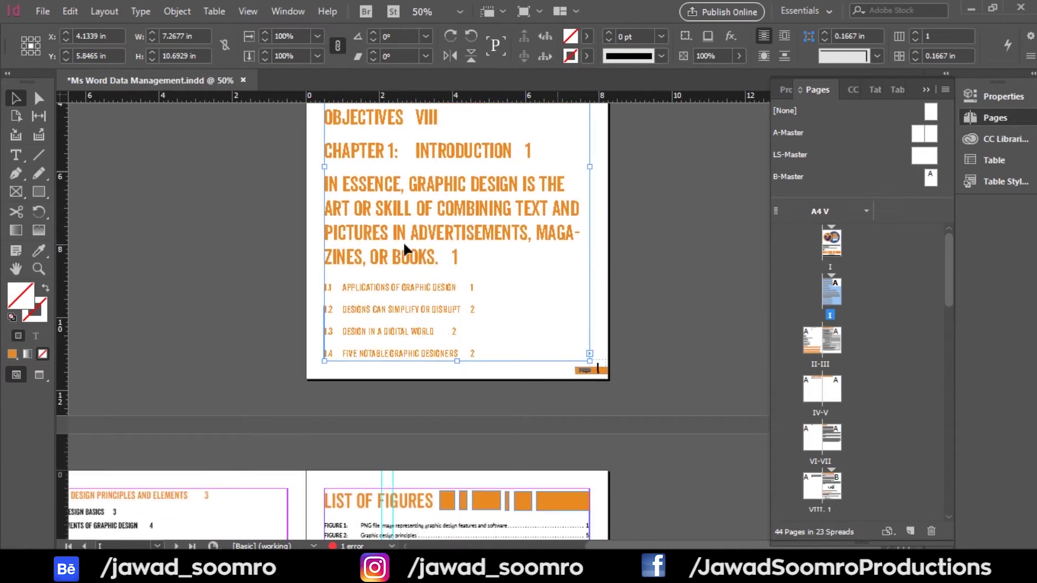
pyautogui.scroll(3, 667, 238)
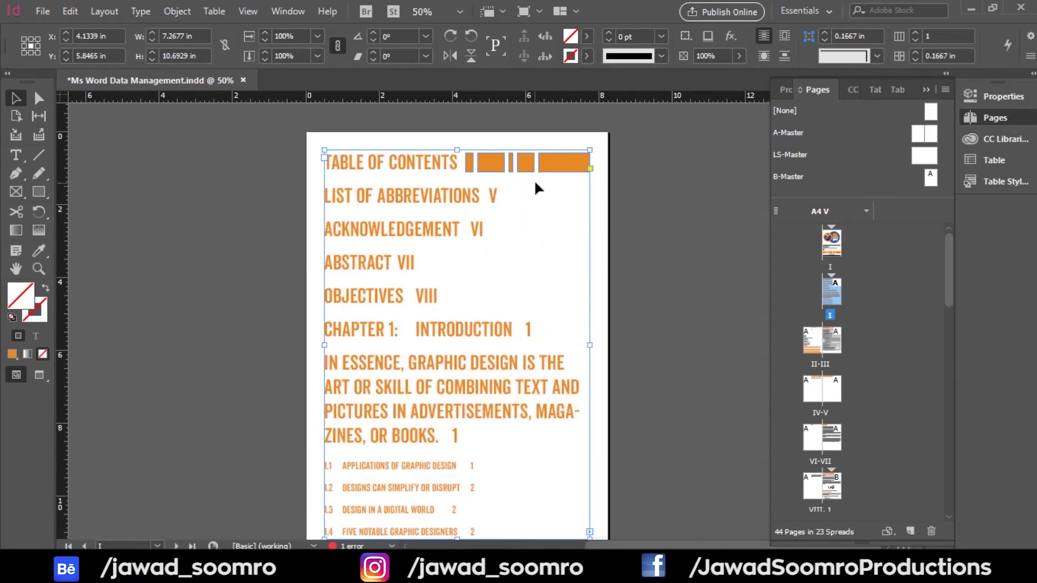
pyautogui.scroll(1, 537, 186)
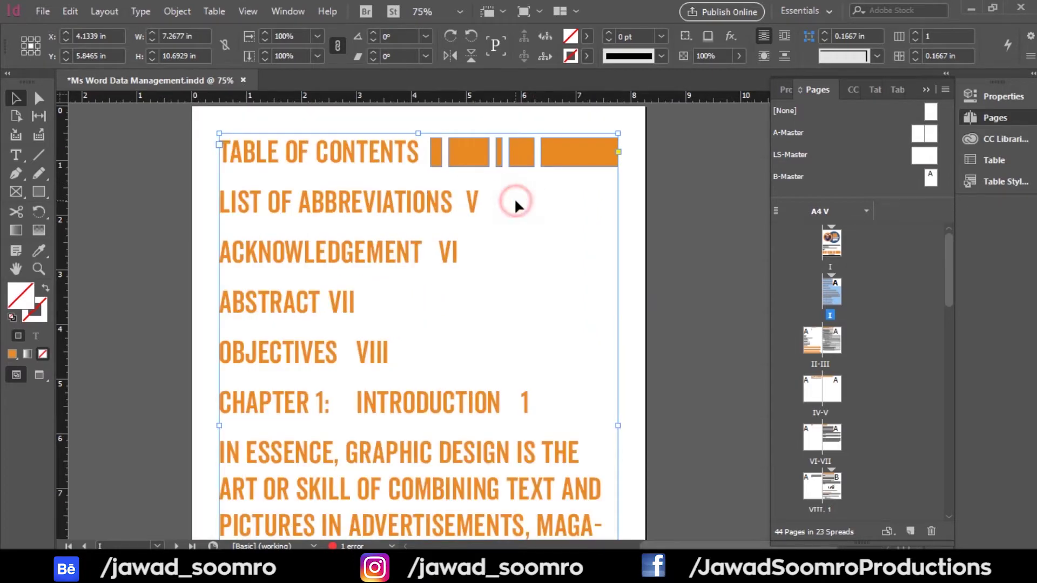
# Apply TOC GROUP > TOC 1 to the entries from LIST OF ABBREVIATIONS to CHAPTER 1
pyautogui.doubleClick(398, 358)
pyautogui.moveTo(560, 409); pyautogui.dragTo(217, 200)
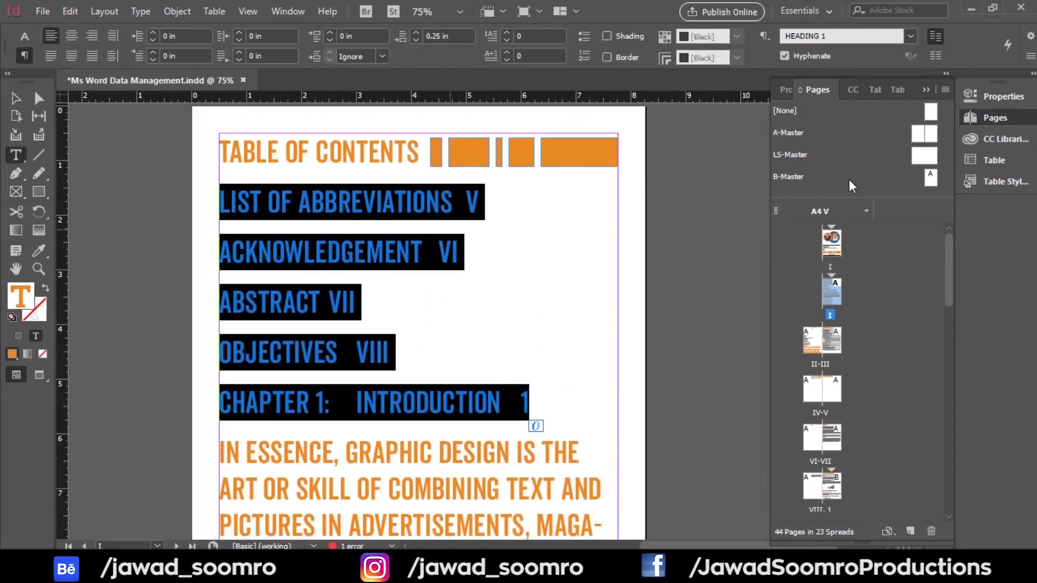
pyautogui.click(996, 117)
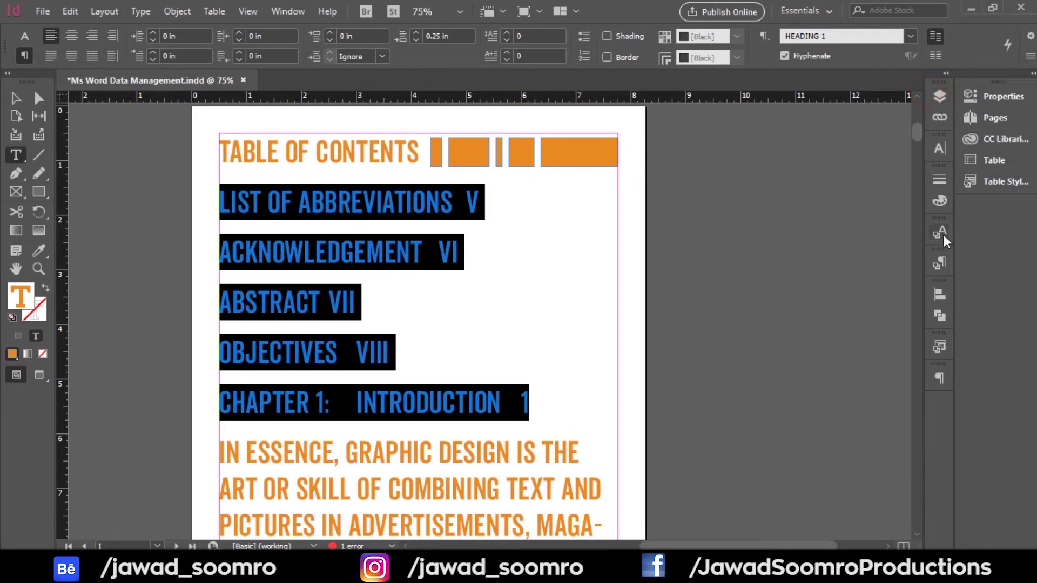
pyautogui.click(940, 264)
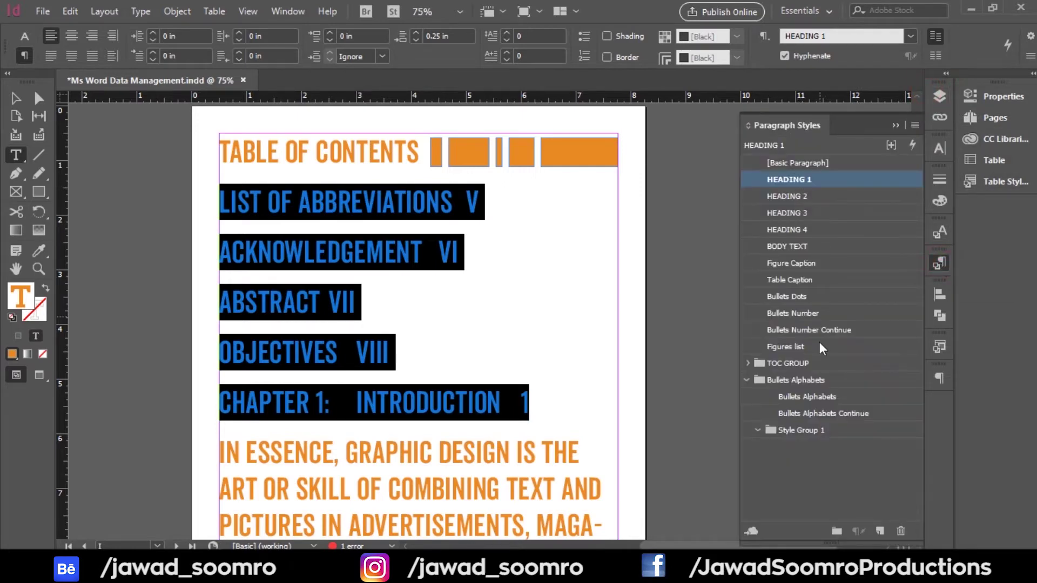
pyautogui.click(747, 363)
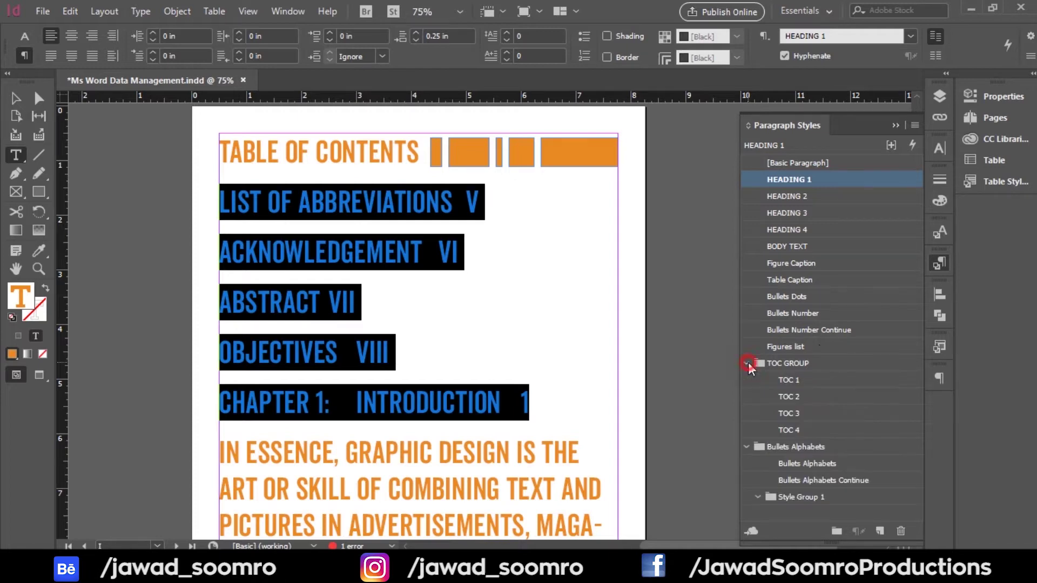
pyautogui.click(810, 380)
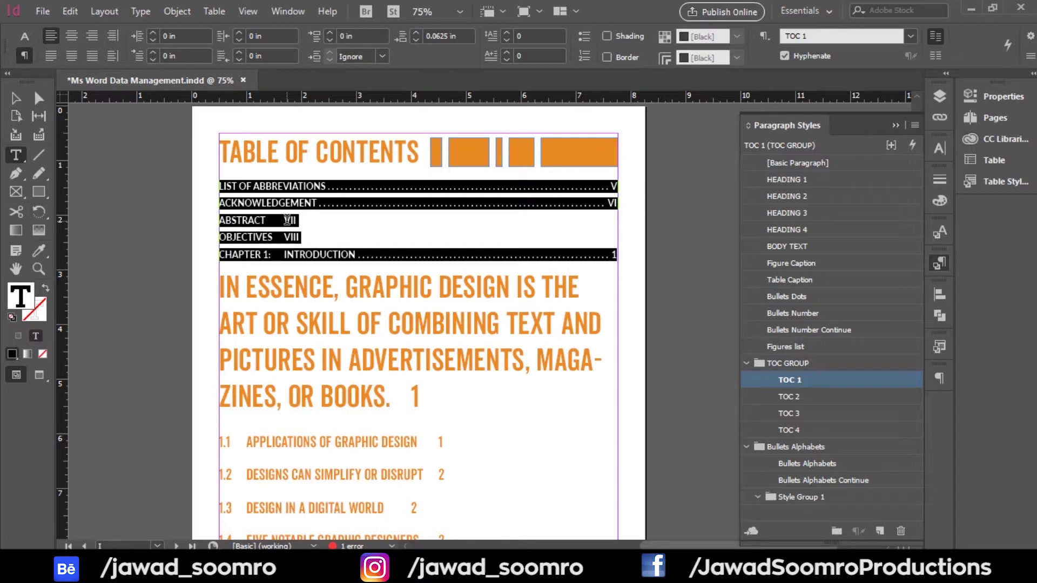
# Insert right-aligned dot-leader tabs before VII on ABSTRACT and VIII on OBJECTIVES
pyautogui.click(285, 220)
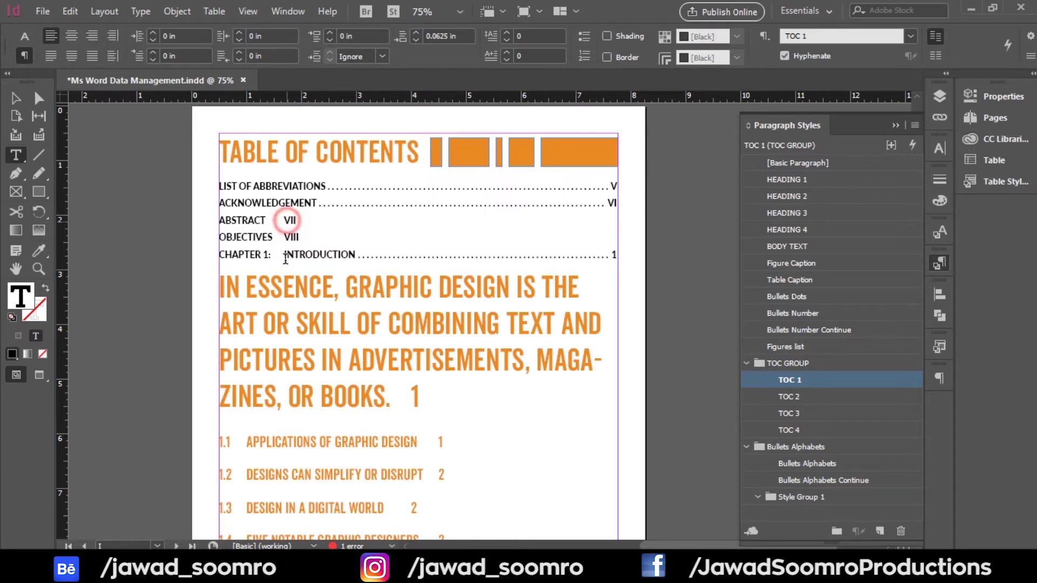
pyautogui.hotkey('shift', 'Tab')
pyautogui.click(285, 236)
pyautogui.hotkey('shift', 'Tab')
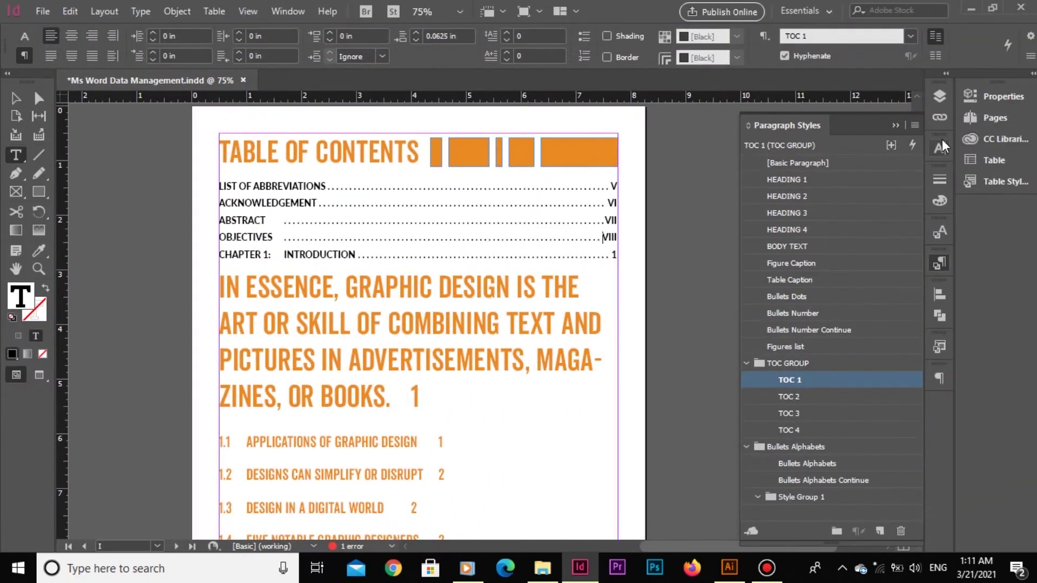
# Return to the Selection tool and jump to the Chapter 1 Introduction page
pyautogui.click(925, 126)
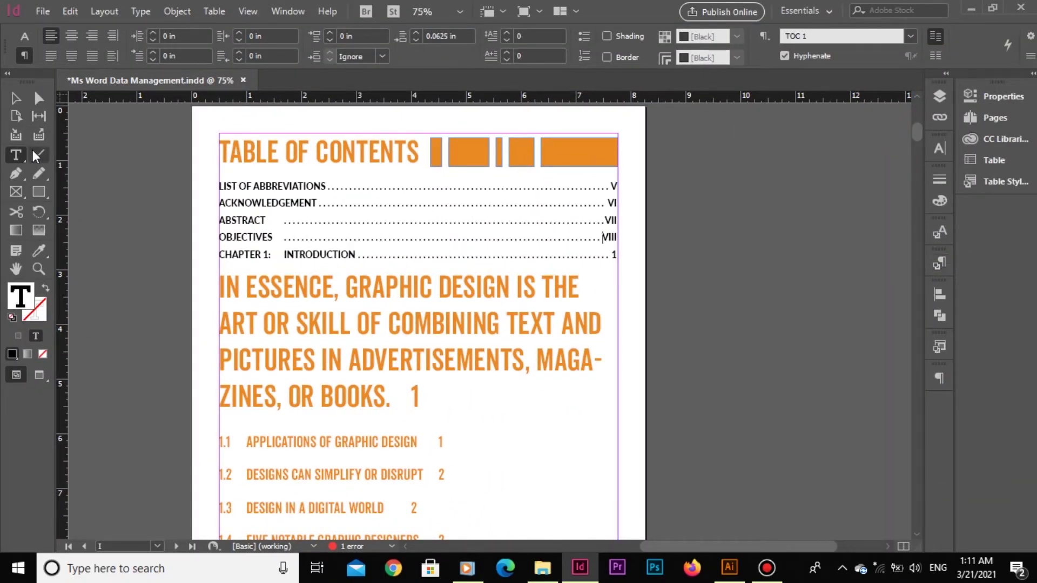
pyautogui.click(14, 97)
pyautogui.click(991, 118)
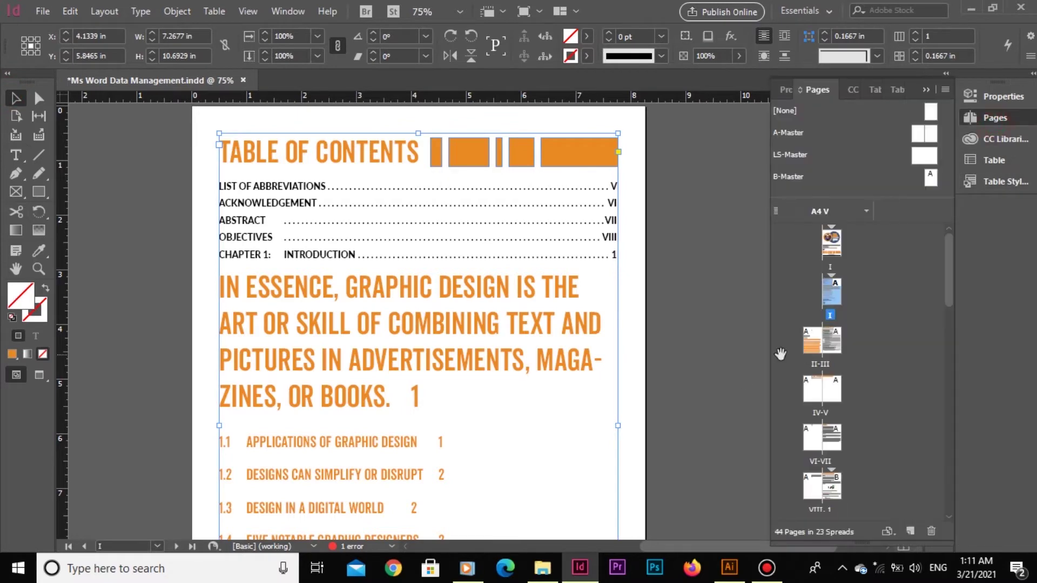
pyautogui.doubleClick(833, 489)
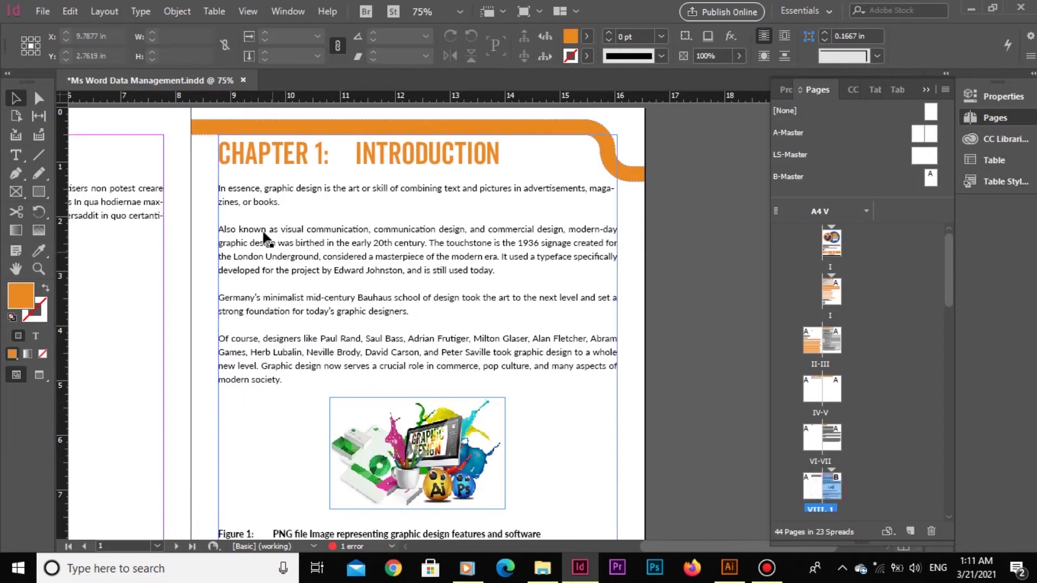
pyautogui.scroll(-5, 237, 257)
pyautogui.scroll(4, 236, 167)
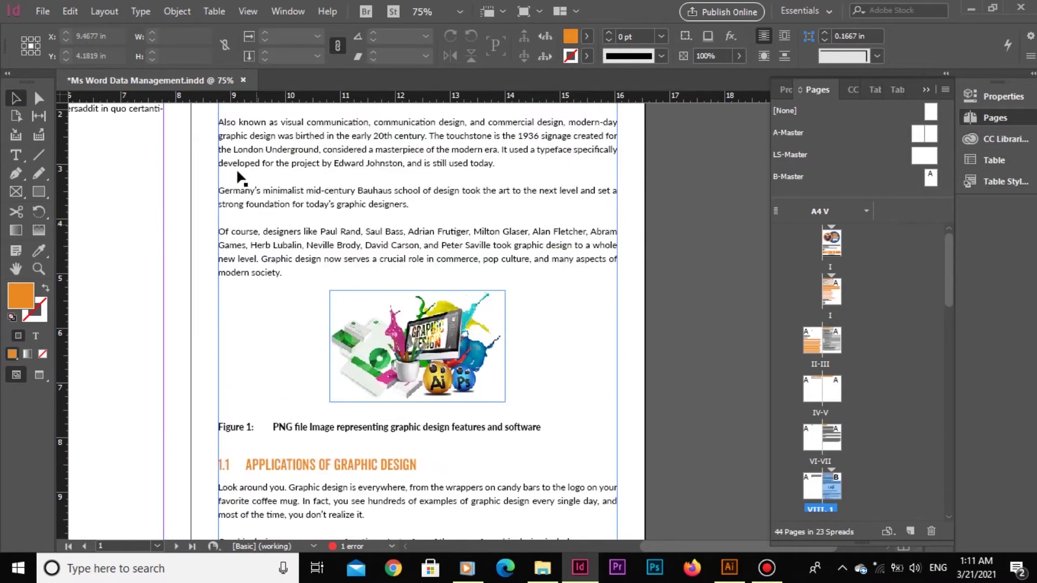
# Apply the BODY TEXT paragraph style to Chapter 1's opening paragraph
pyautogui.doubleClick(230, 150)
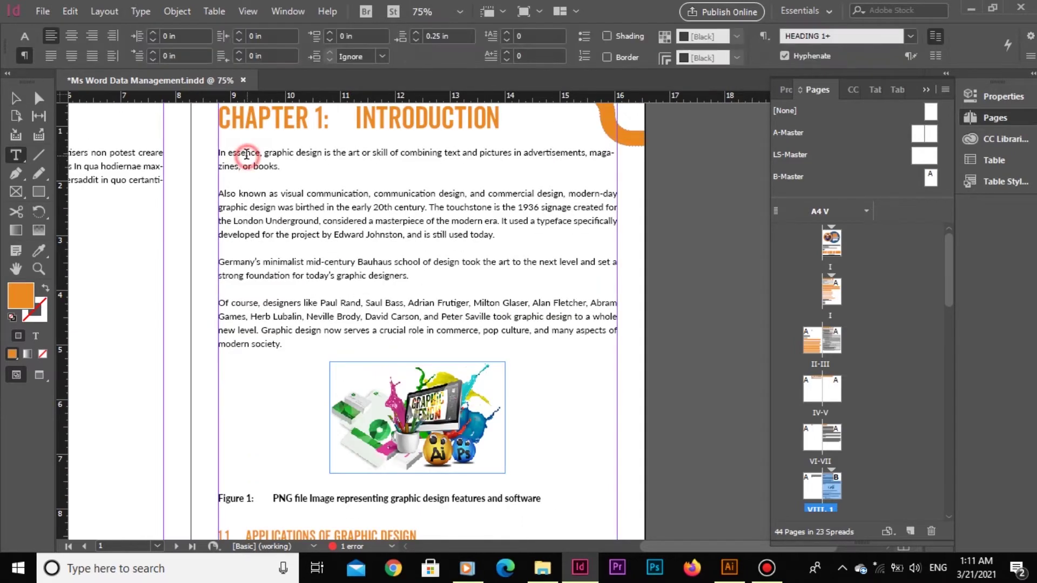
pyautogui.moveTo(229, 152); pyautogui.dragTo(283, 167)
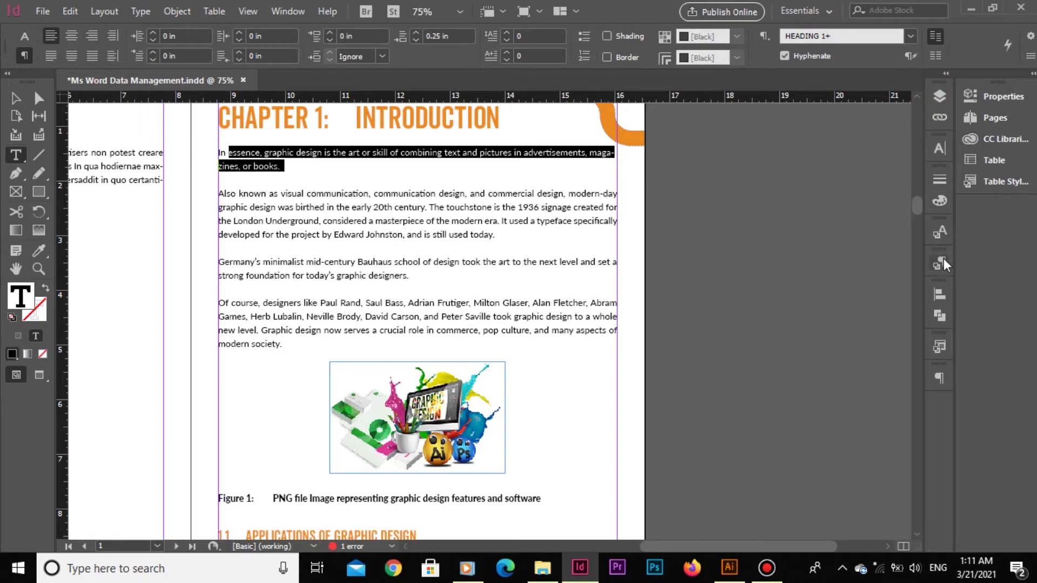
pyautogui.click(943, 261)
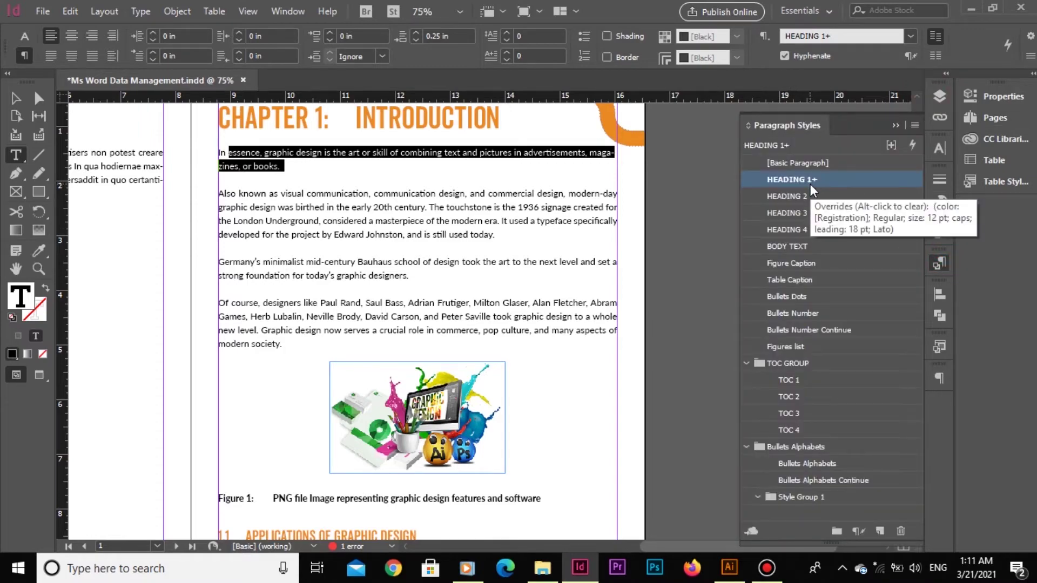
pyautogui.click(277, 160)
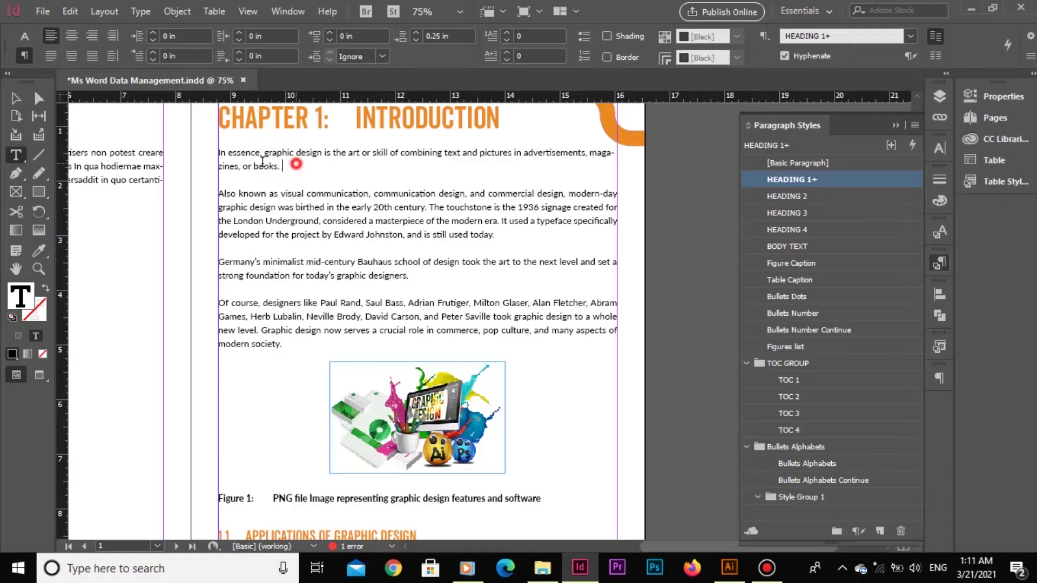
pyautogui.tripleClick(281, 166)
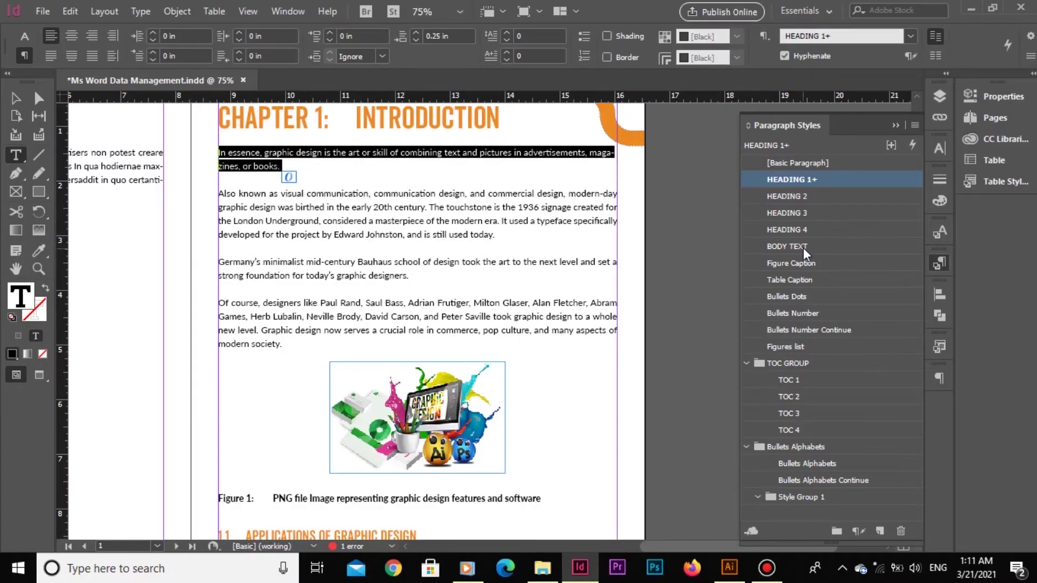
pyautogui.click(818, 246)
pyautogui.click(374, 193)
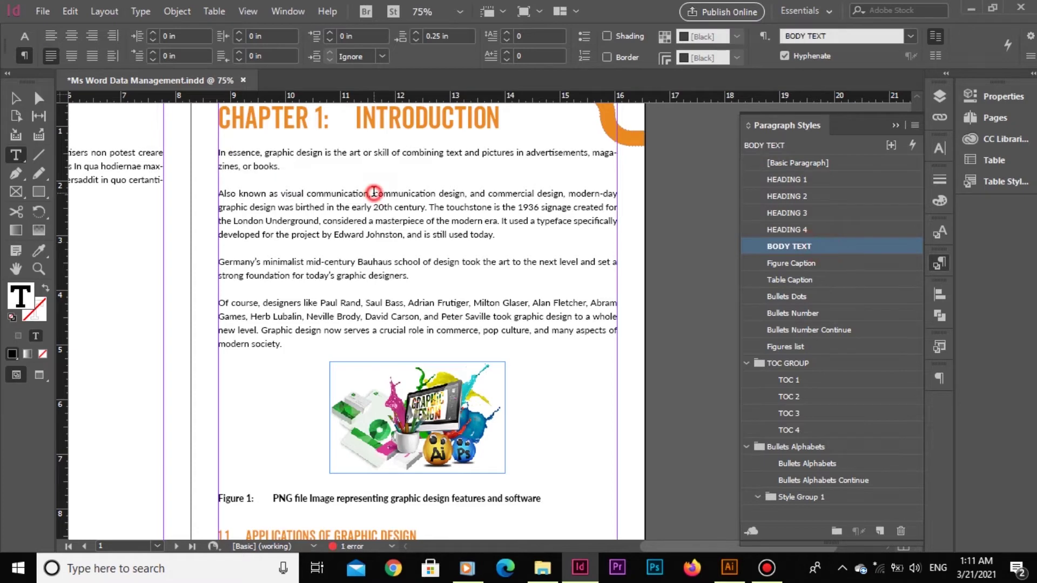
pyautogui.click(42, 10)
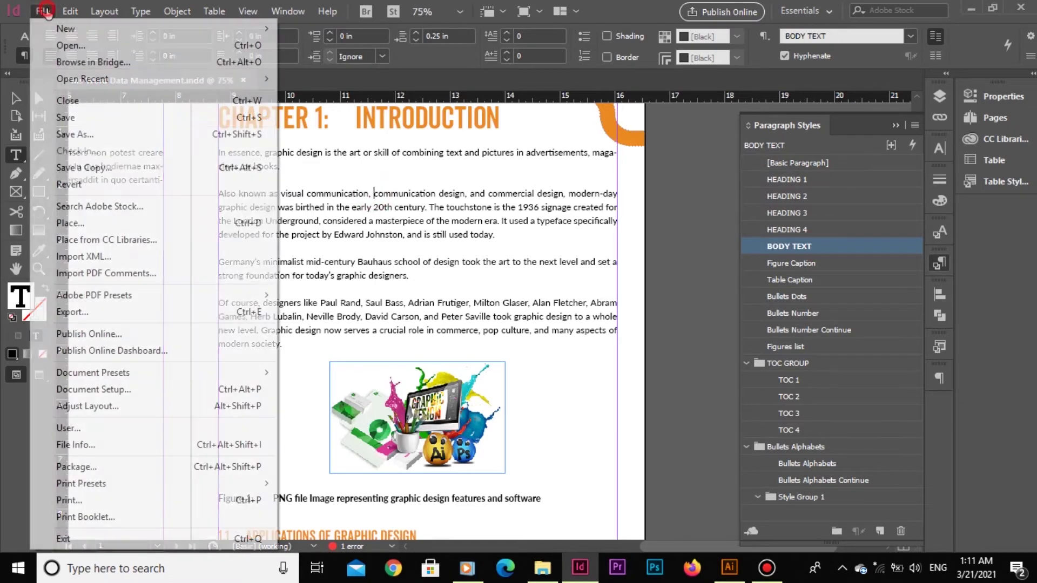
# Save the document and go back to the Table of Contents page
pyautogui.click(100, 111)
pyautogui.click(895, 125)
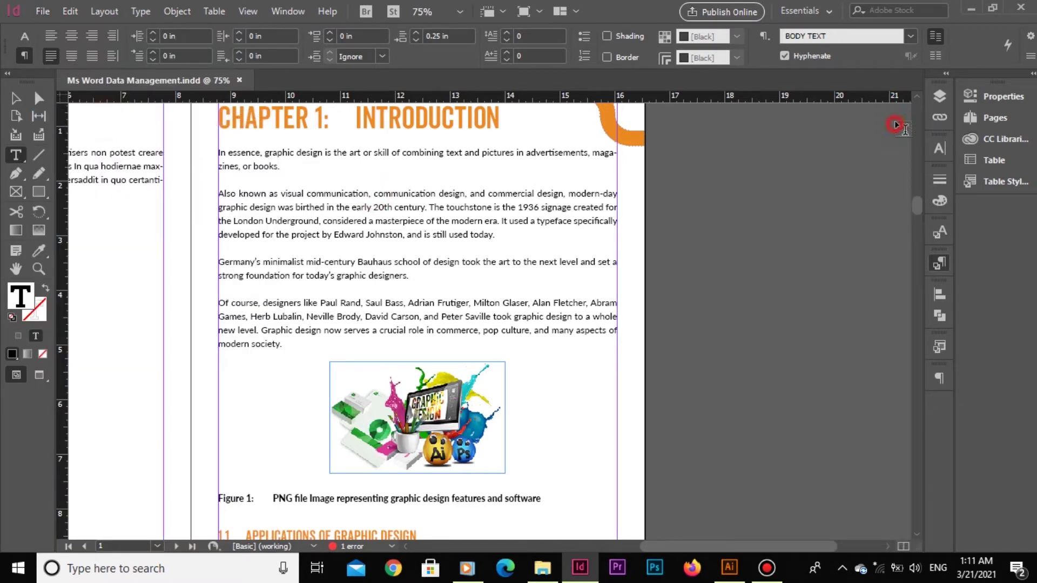
pyautogui.click(993, 118)
pyautogui.doubleClick(831, 287)
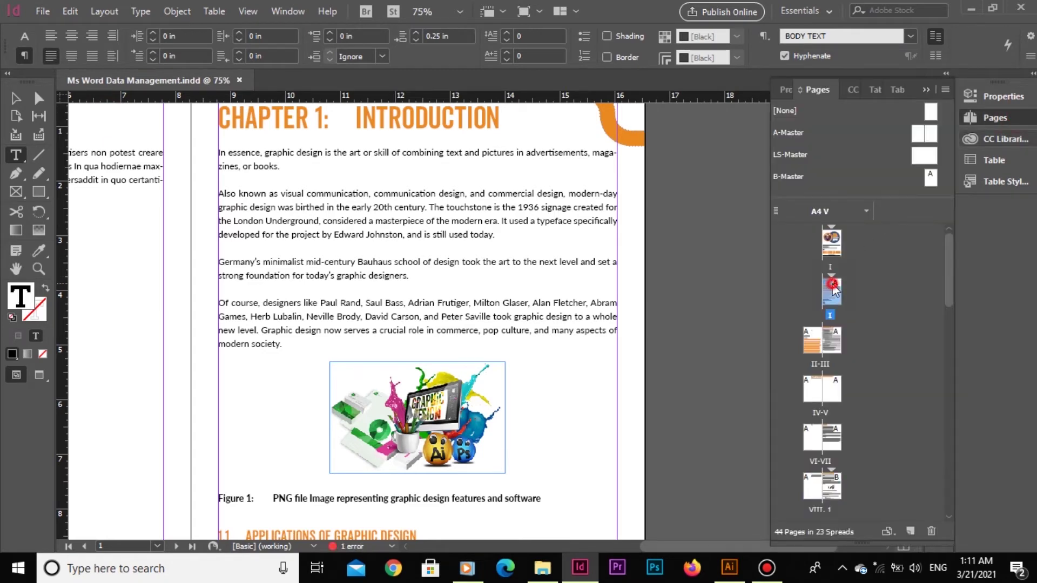
pyautogui.click(15, 98)
# Select the contents frame, update the table of contents, and confirm the notice
pyautogui.click(103, 11)
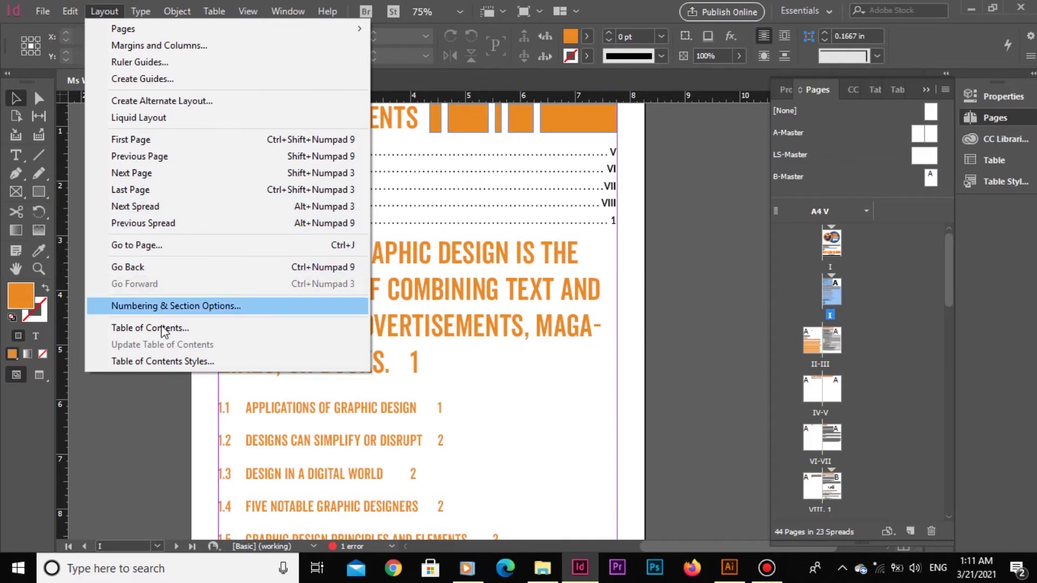
pyautogui.click(626, 181)
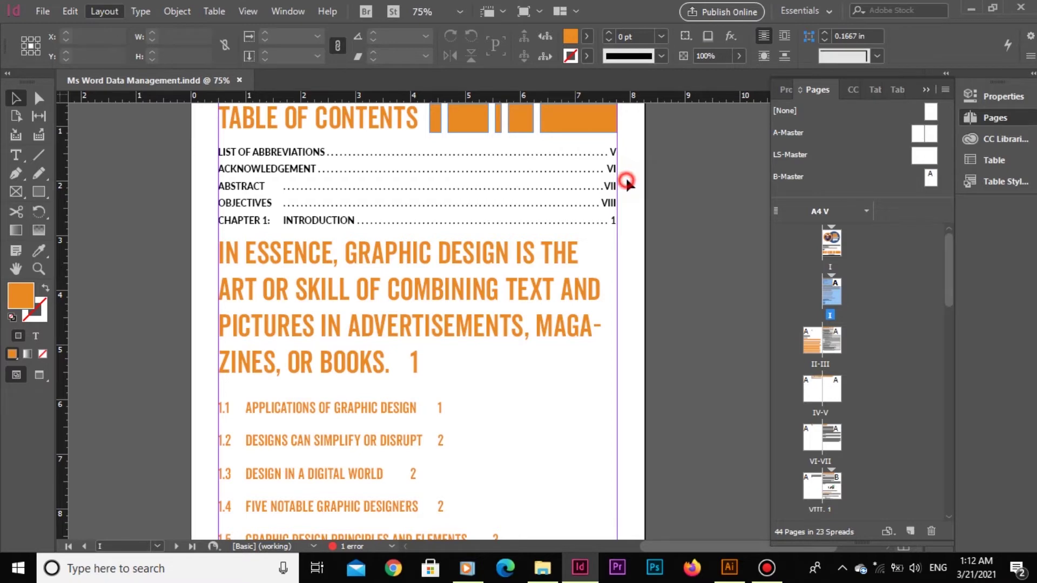
pyautogui.click(386, 151)
pyautogui.click(104, 9)
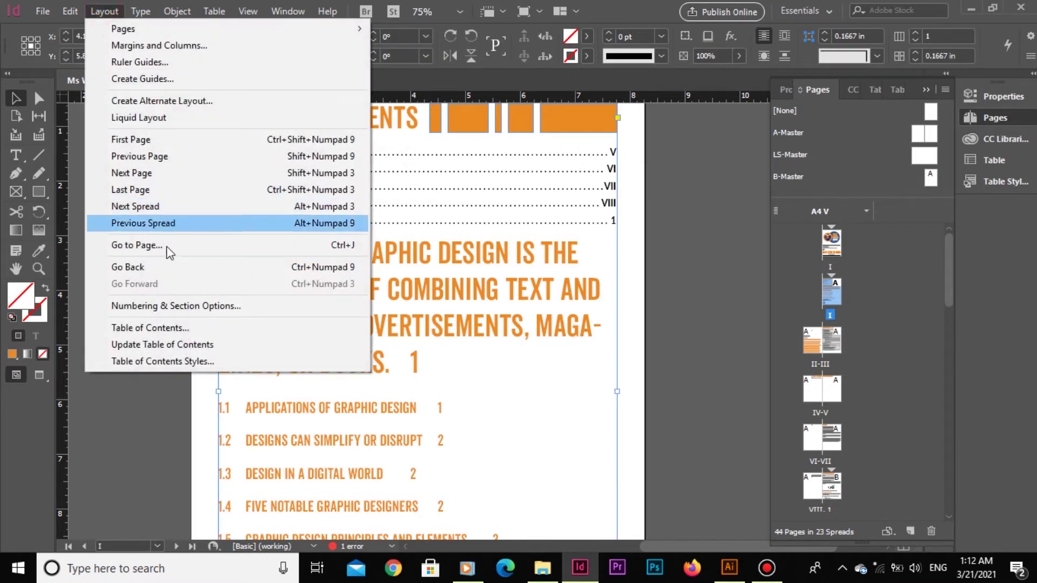
pyautogui.click(162, 344)
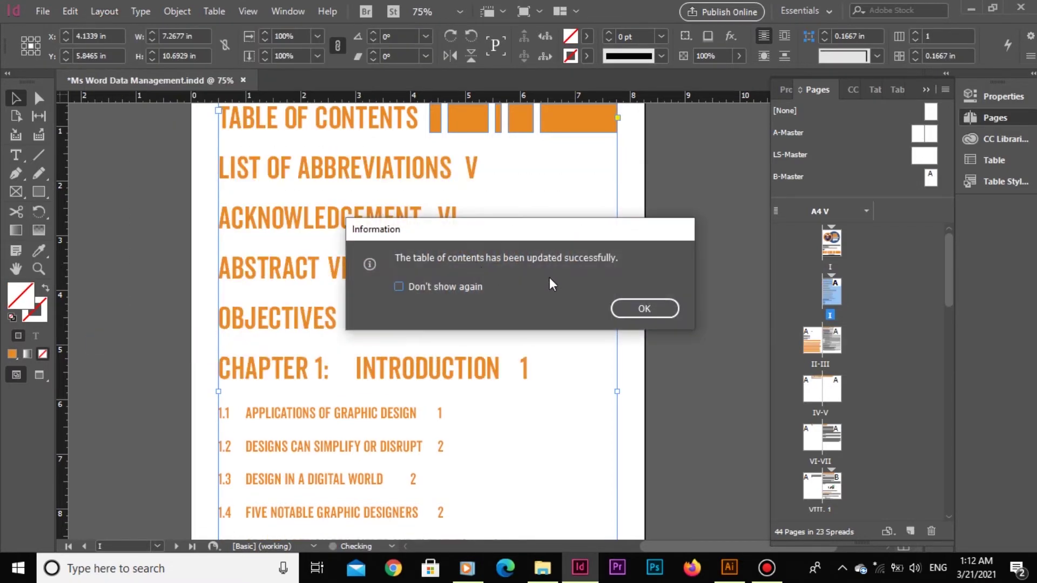
pyautogui.click(641, 307)
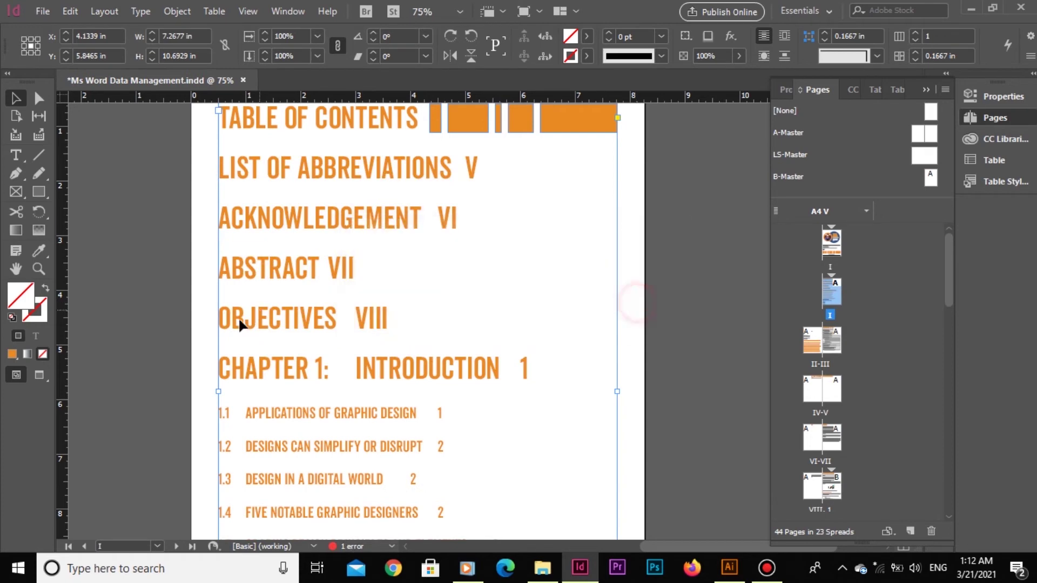
pyautogui.doubleClick(546, 369)
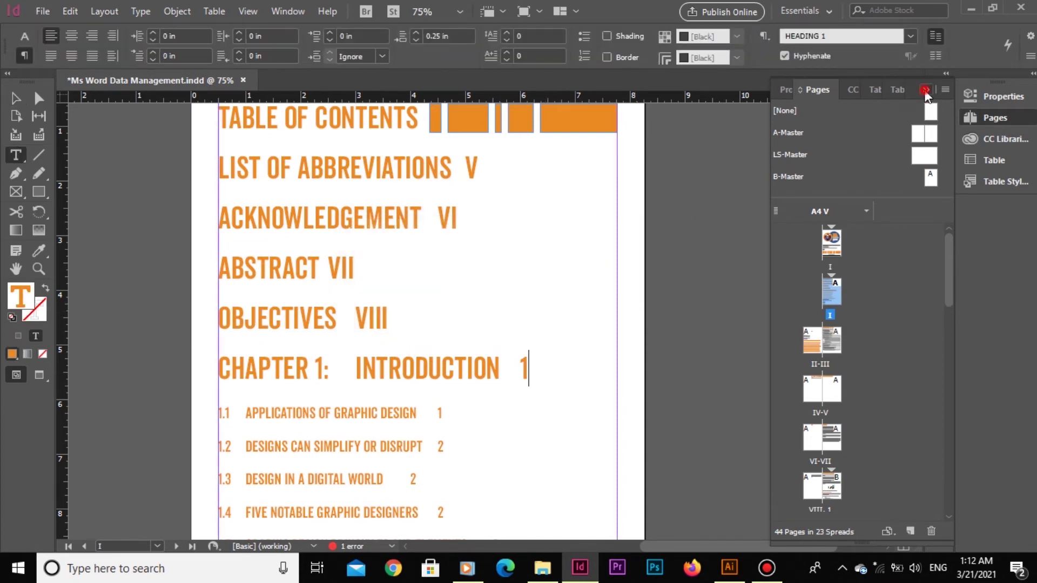
pyautogui.click(925, 90)
# Apply TOC 1 to the entries LIST OF ABBREVIATIONS through CHAPTER 1
pyautogui.click(939, 264)
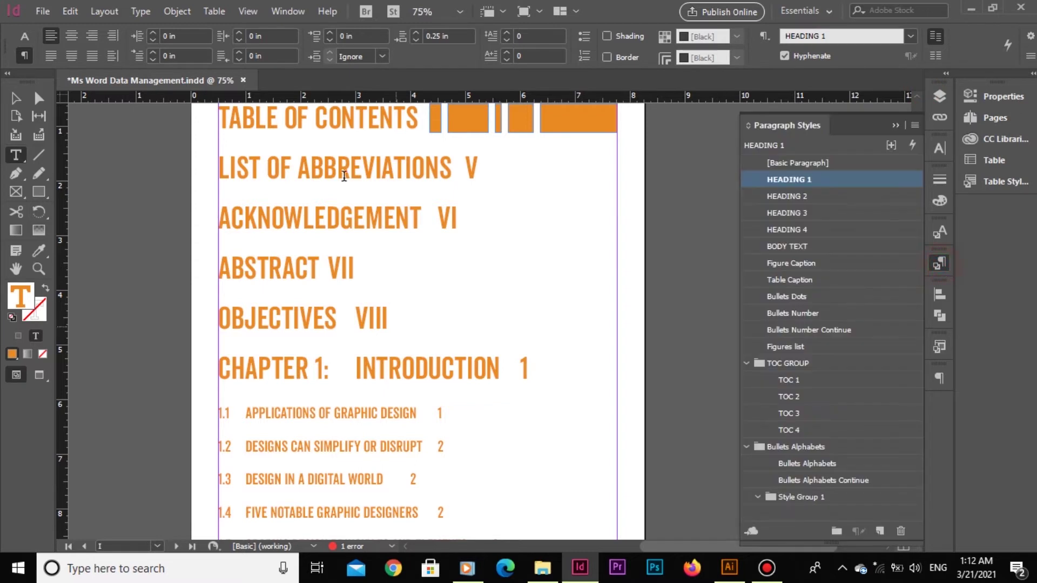
pyautogui.moveTo(552, 371); pyautogui.dragTo(222, 193)
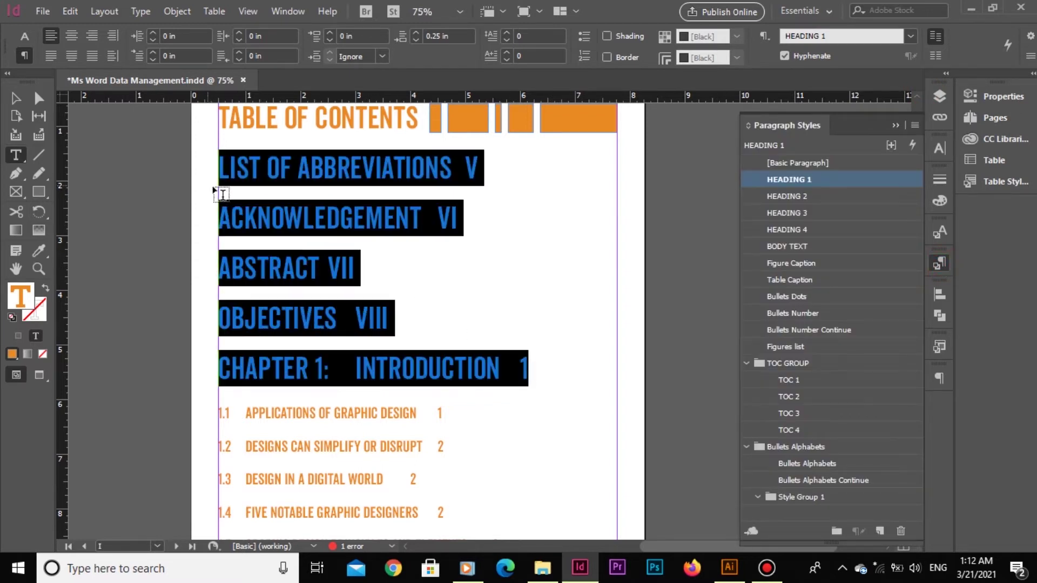
pyautogui.click(815, 380)
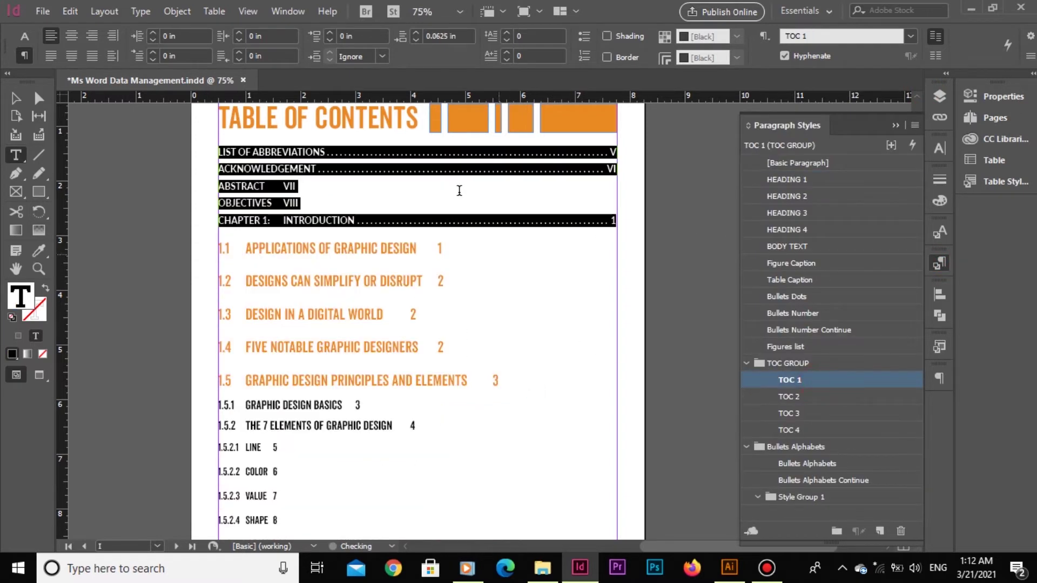
pyautogui.click(276, 186)
pyautogui.click(286, 203)
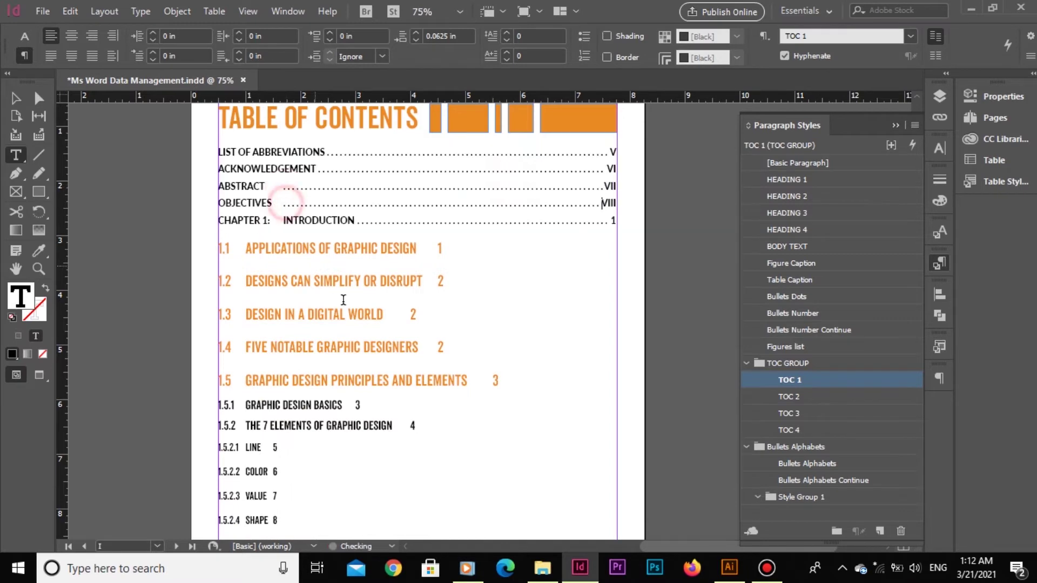
# Apply TOC 2 to 1.1–1.5, TOC 3 to 1.5.1–1.5.2, and TOC 4 to 1.5.2.1–1.5.2.7
pyautogui.moveTo(499, 381); pyautogui.dragTo(197, 252)
pyautogui.click(788, 397)
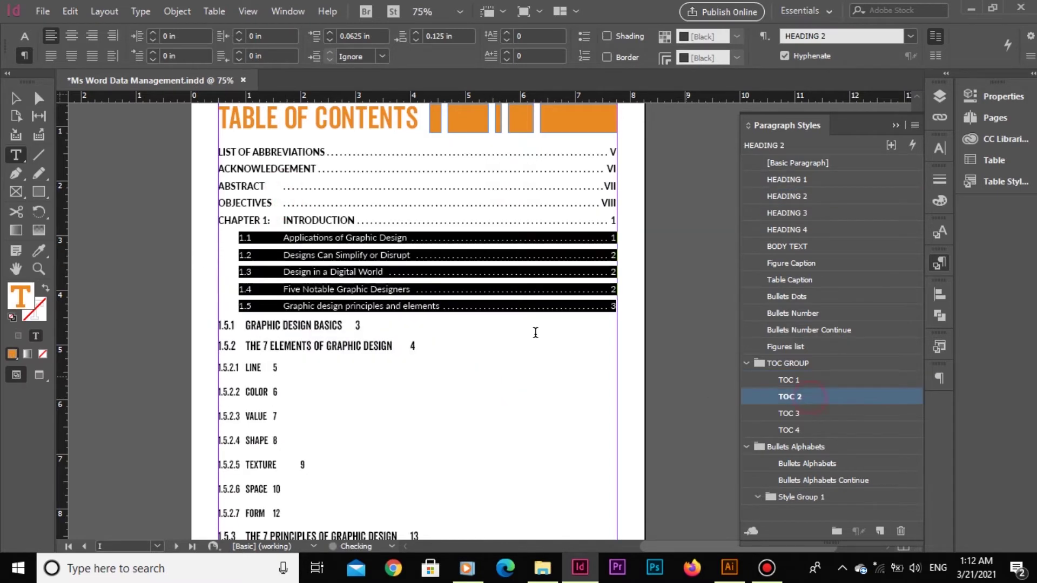
pyautogui.click(395, 320)
pyautogui.moveTo(441, 344); pyautogui.dragTo(211, 321)
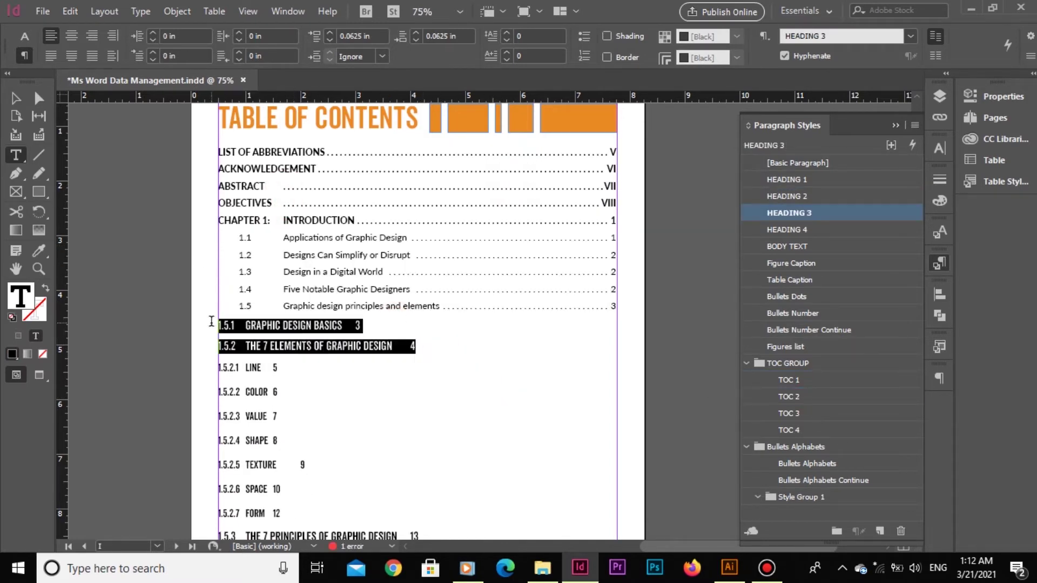
pyautogui.click(789, 413)
pyautogui.moveTo(284, 504); pyautogui.dragTo(218, 360)
pyautogui.click(788, 429)
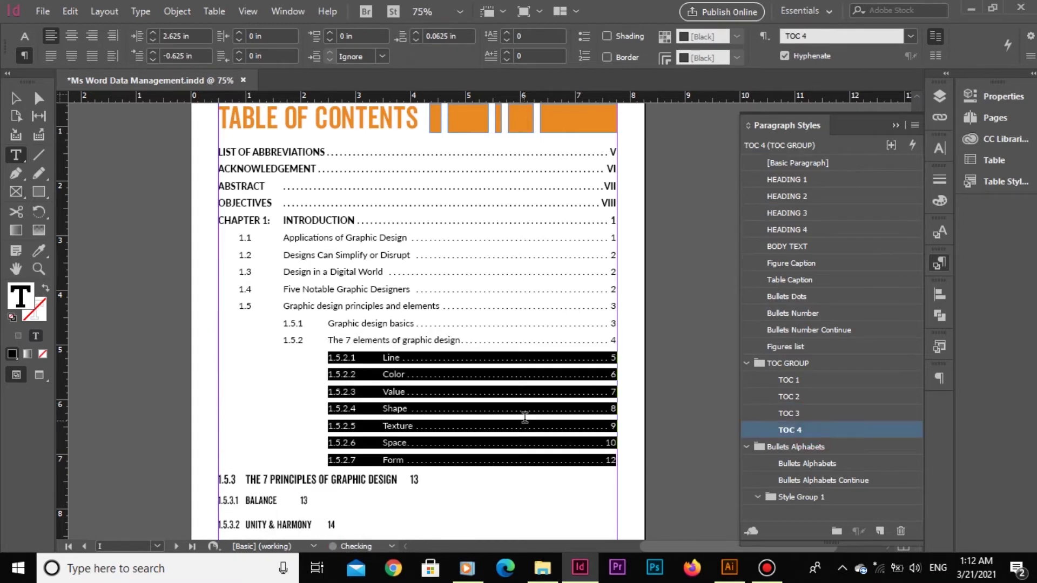
# Apply TOC 3 to 1.5.3, TOC 4 to 1.5.3.1–1.5.3.7, and TOC 1 to CHAPTER 2 LITERATURE REVIEW
pyautogui.scroll(-3, 286, 330)
pyautogui.moveTo(426, 300); pyautogui.dragTo(218, 301)
pyautogui.click(813, 413)
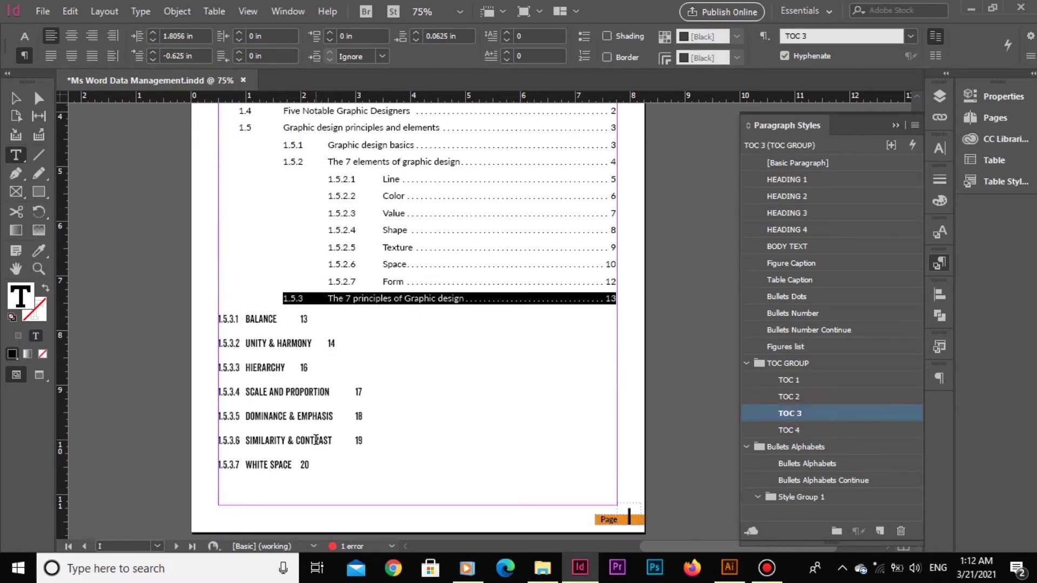
pyautogui.moveTo(310, 468); pyautogui.dragTo(218, 322)
pyautogui.click(821, 429)
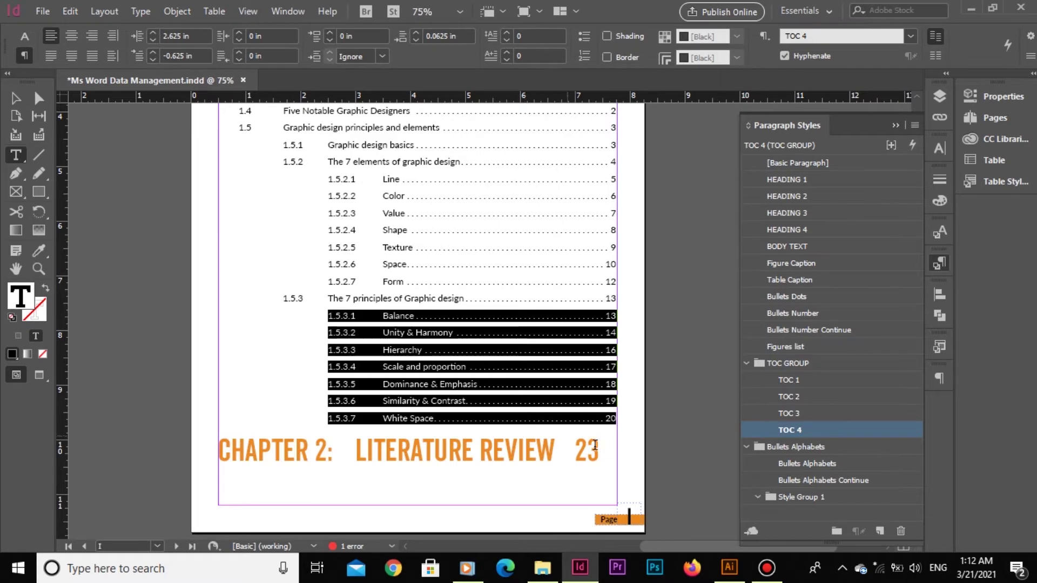
pyautogui.moveTo(600, 449); pyautogui.dragTo(170, 464)
pyautogui.click(812, 380)
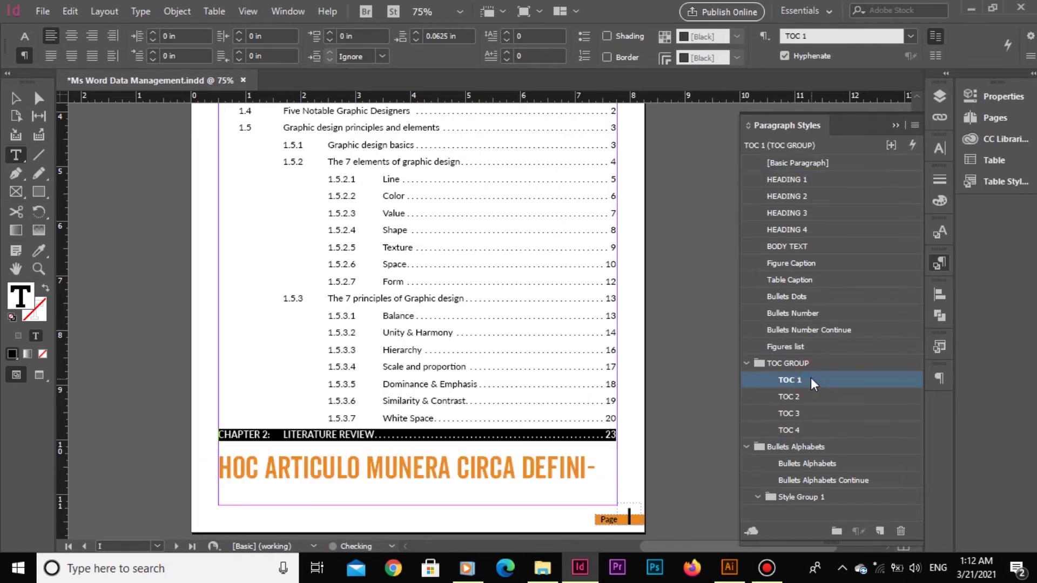
# Navigate from the contents to the Chapter 2 spread, pages 22-23
pyautogui.click(486, 435)
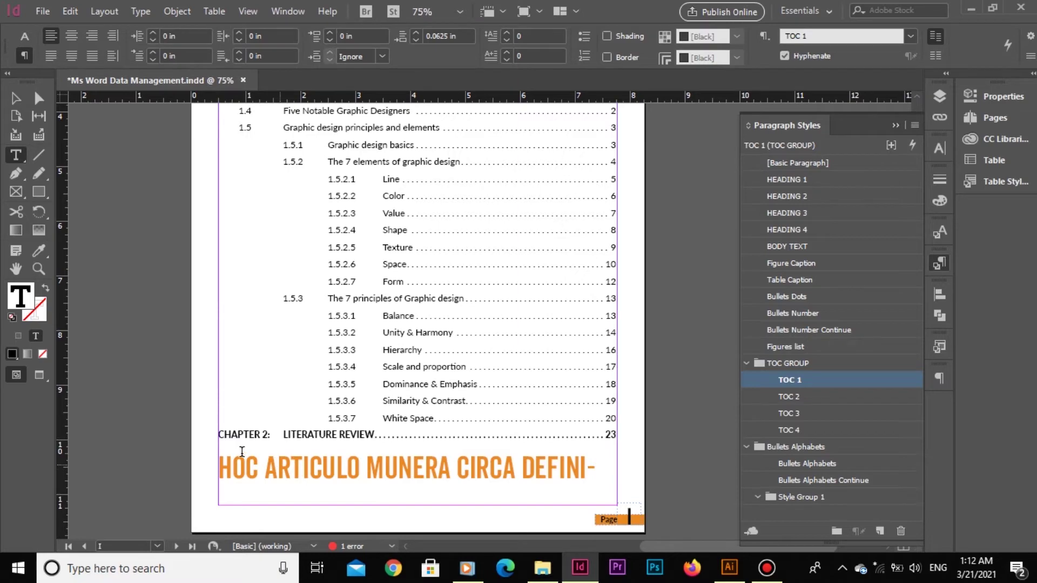
pyautogui.scroll(-8, 242, 451)
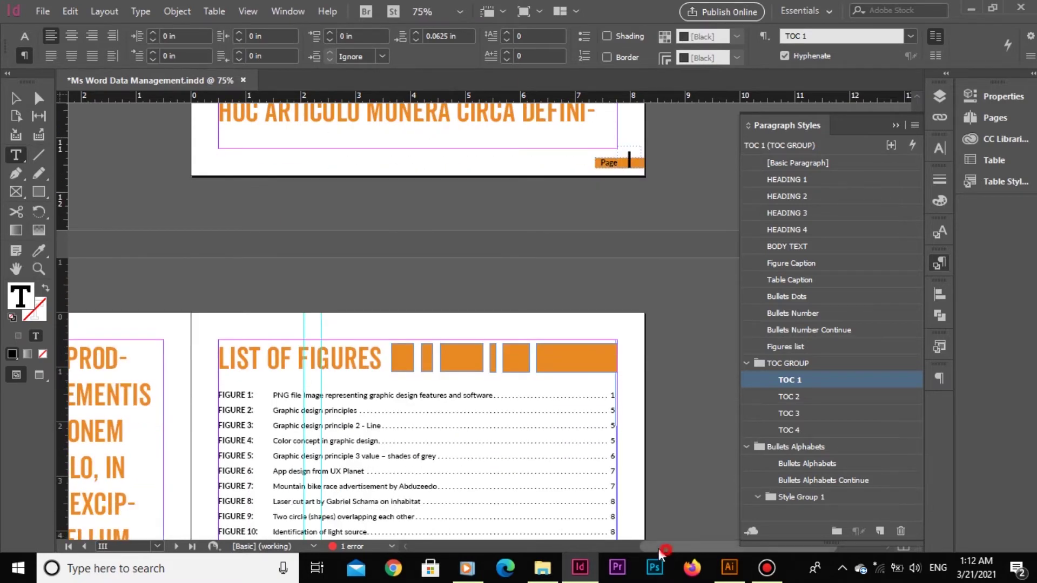
pyautogui.moveTo(662, 548); pyautogui.dragTo(517, 542)
pyautogui.scroll(-7, 397, 384)
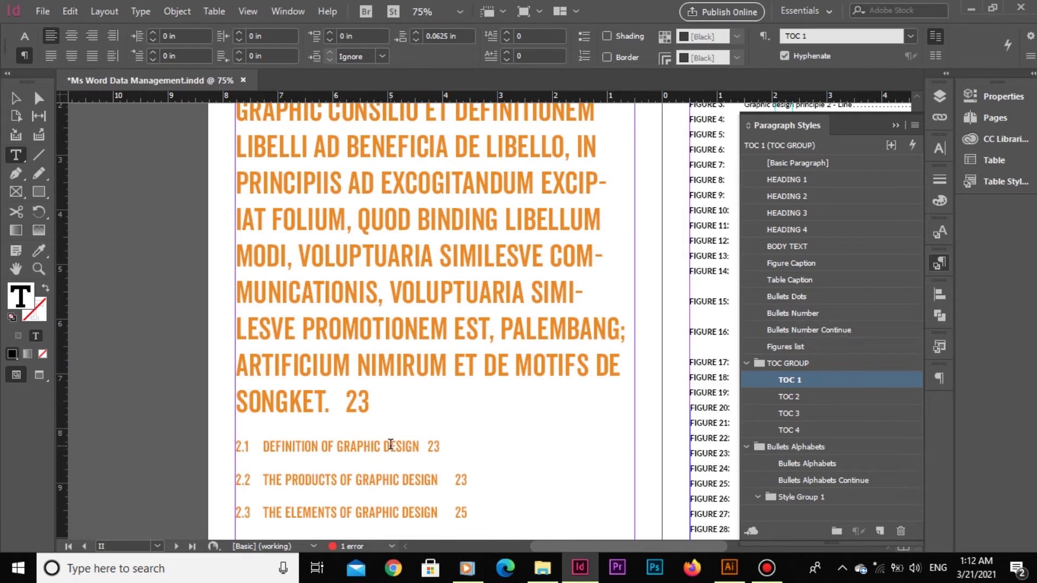
pyautogui.scroll(-3, 391, 444)
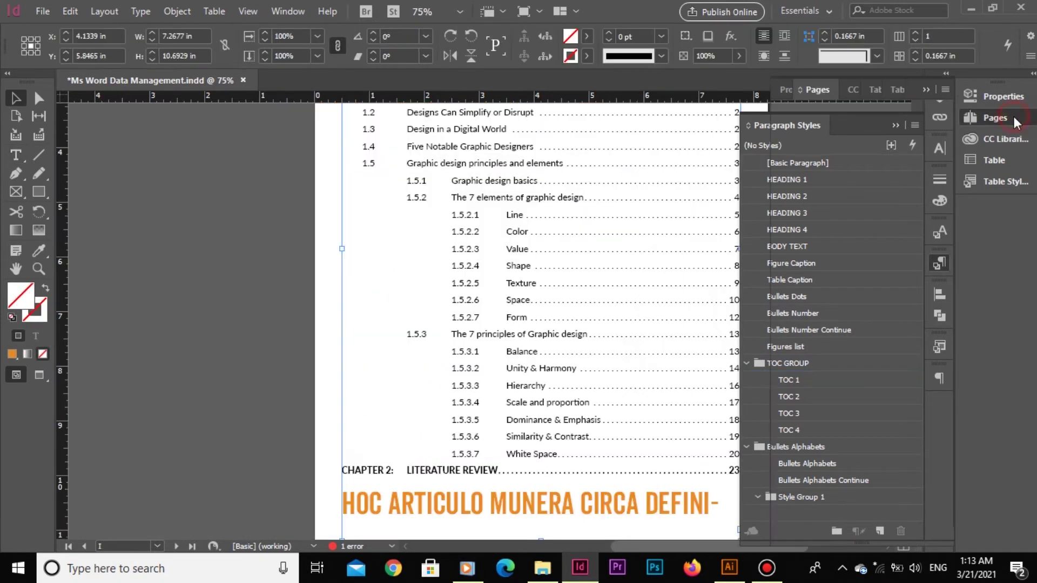
pyautogui.click(1006, 119)
pyautogui.scroll(-9, 836, 402)
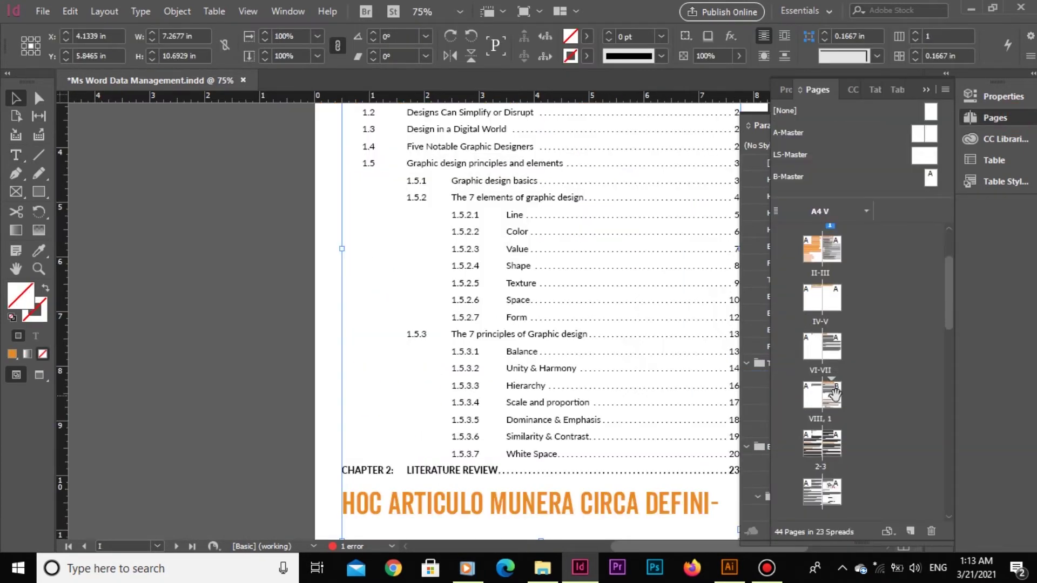
pyautogui.scroll(-1, 831, 481)
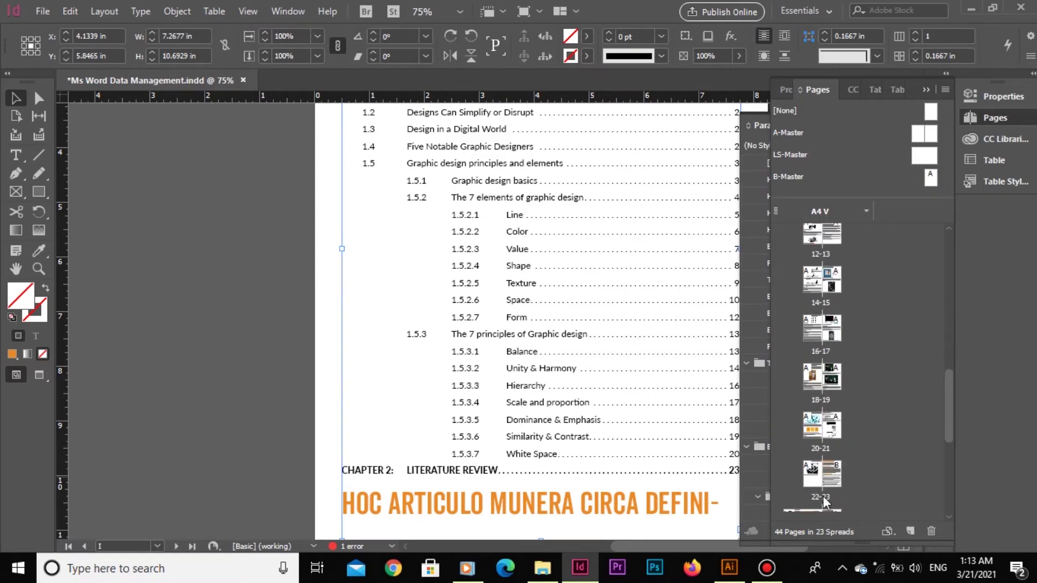
pyautogui.doubleClick(835, 480)
# Reapply the paragraph style to Chapter 2's opening paragraph so it is justified
pyautogui.scroll(6, 578, 335)
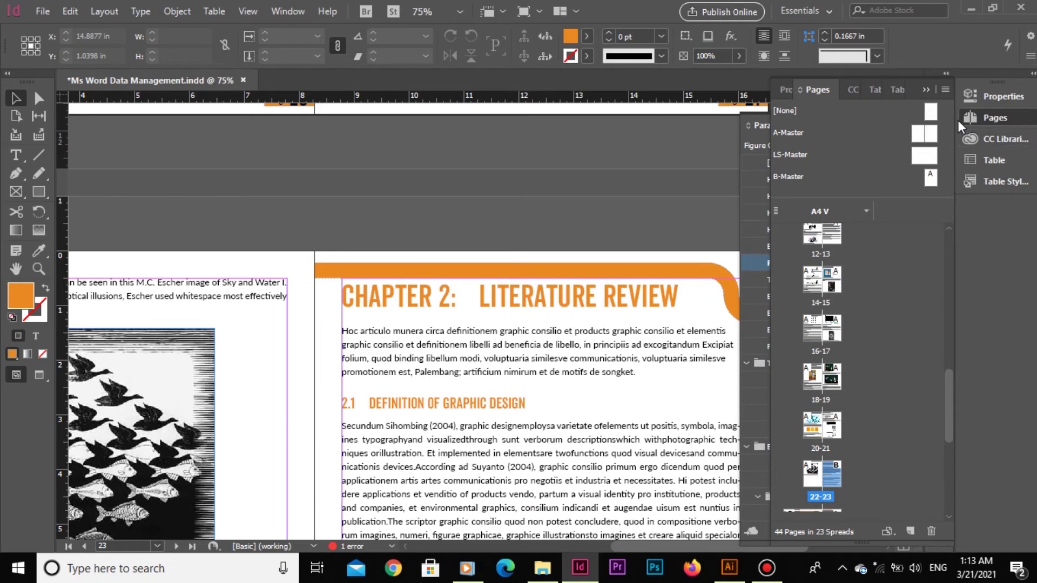
pyautogui.tripleClick(655, 377)
pyautogui.click(790, 259)
pyautogui.click(405, 193)
# Update the table of contents and apply TOC 1 to the top-level entries through Chapter 1
pyautogui.click(1011, 119)
pyautogui.doubleClick(832, 291)
pyautogui.click(103, 11)
pyautogui.click(185, 345)
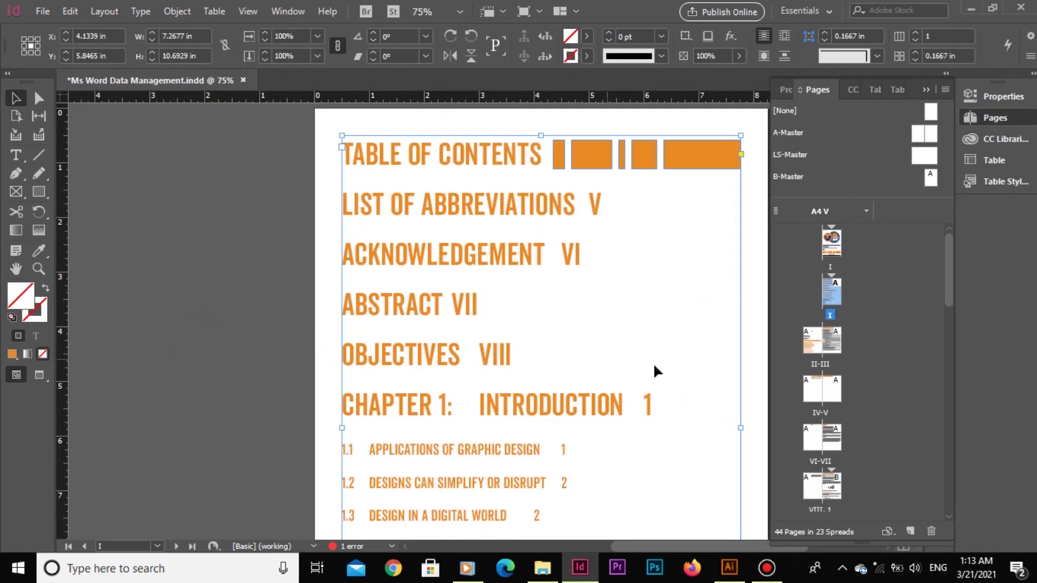
pyautogui.moveTo(654, 406); pyautogui.dragTo(343, 193)
pyautogui.click(939, 263)
pyautogui.click(788, 380)
# Apply TOC 2 to 1.1–1.5, TOC 3 to 1.5.1–1.5.3, and TOC 4 to their subentries
pyautogui.moveTo(620, 420); pyautogui.dragTo(342, 299)
pyautogui.click(813, 400)
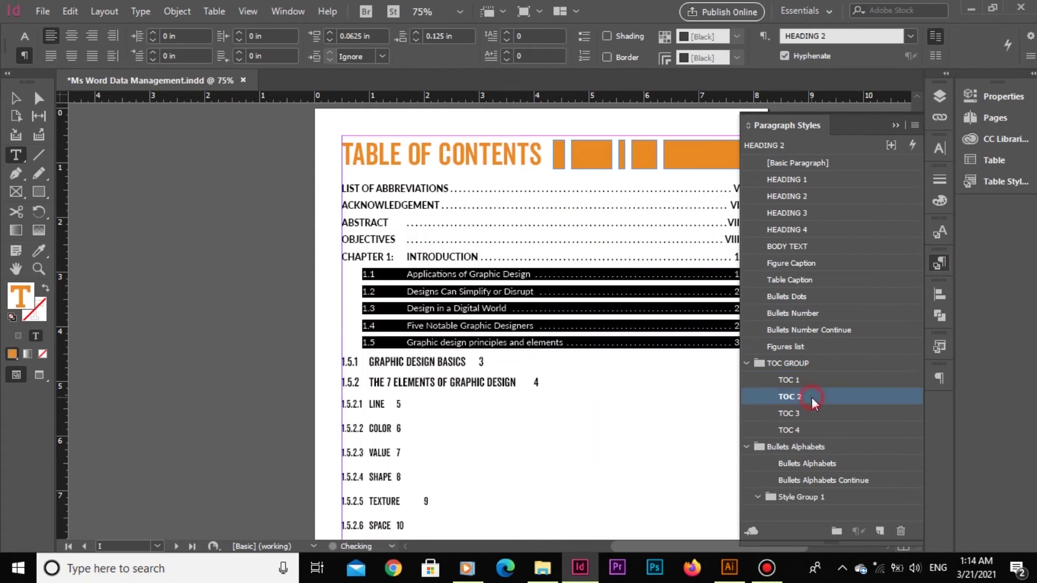
pyautogui.moveTo(342, 361); pyautogui.dragTo(540, 382)
pyautogui.click(788, 414)
pyautogui.moveTo(343, 404); pyautogui.dragTo(739, 247)
pyautogui.click(789, 430)
pyautogui.moveTo(407, 263); pyautogui.dragTo(738, 264)
pyautogui.click(789, 413)
pyautogui.moveTo(451, 281); pyautogui.dragTo(739, 383)
pyautogui.click(789, 430)
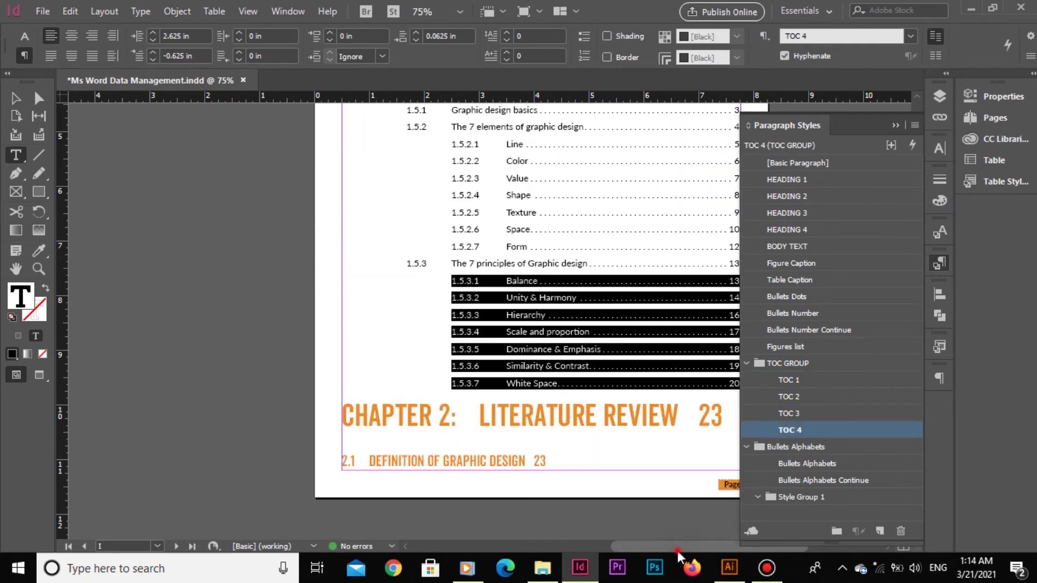
# Apply TOC 1 to the Chapter 2 entry and TOC 2 to its sections, including 2.4–2.7
pyautogui.moveTo(343, 415); pyautogui.dragTo(723, 419)
pyautogui.click(789, 380)
pyautogui.moveTo(249, 426); pyautogui.dragTo(421, 413)
pyautogui.click(788, 397)
pyautogui.scroll(-5, 486, 324)
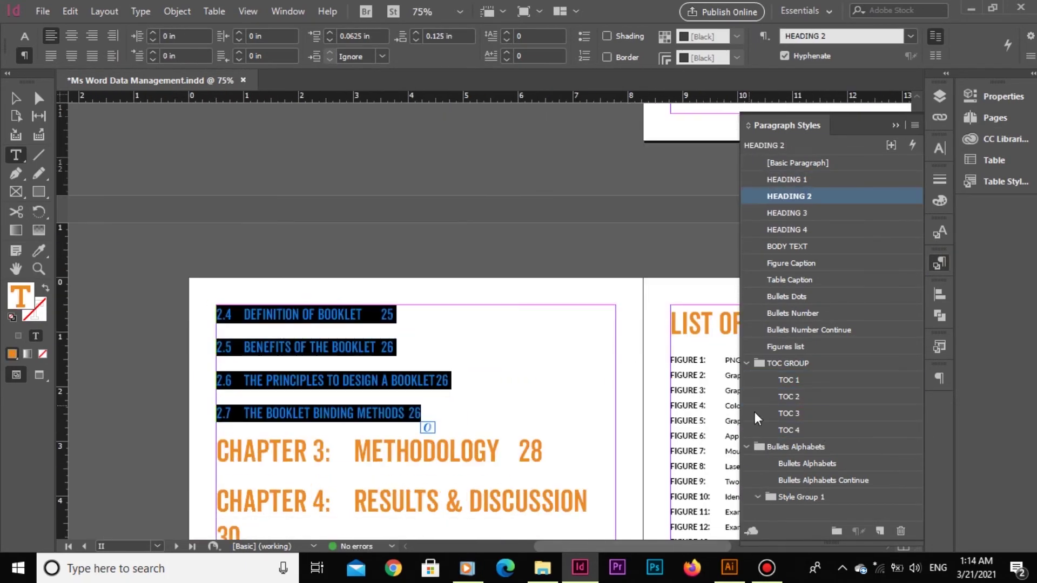
pyautogui.click(788, 396)
pyautogui.scroll(-5, 410, 324)
# Apply TOC 1 to the Chapter 3 through References entries and save the document
pyautogui.moveTo(217, 203); pyautogui.dragTo(384, 451)
pyautogui.click(788, 379)
pyautogui.press('Escape')
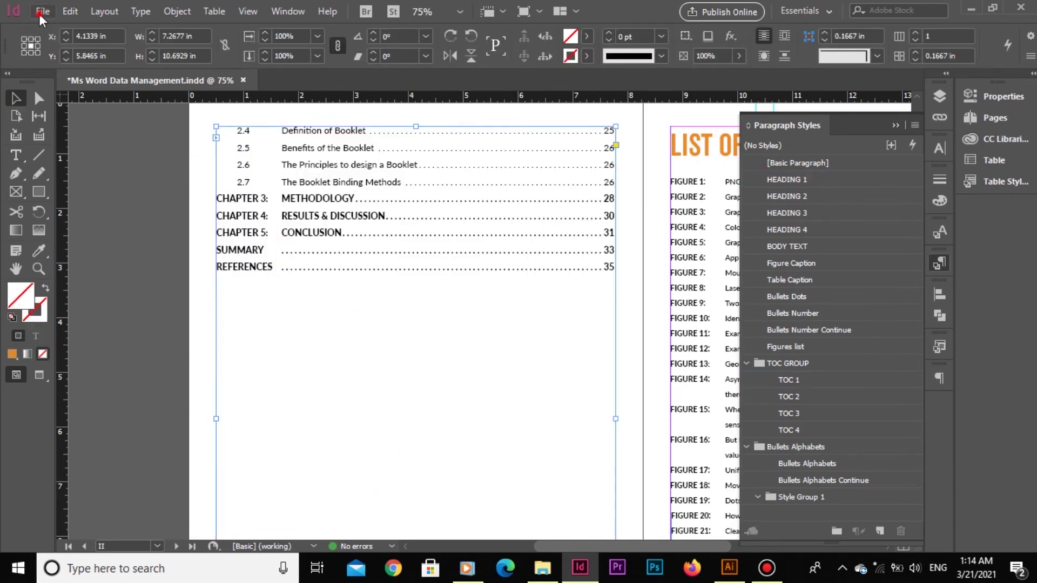
pyautogui.click(42, 12)
pyautogui.click(81, 117)
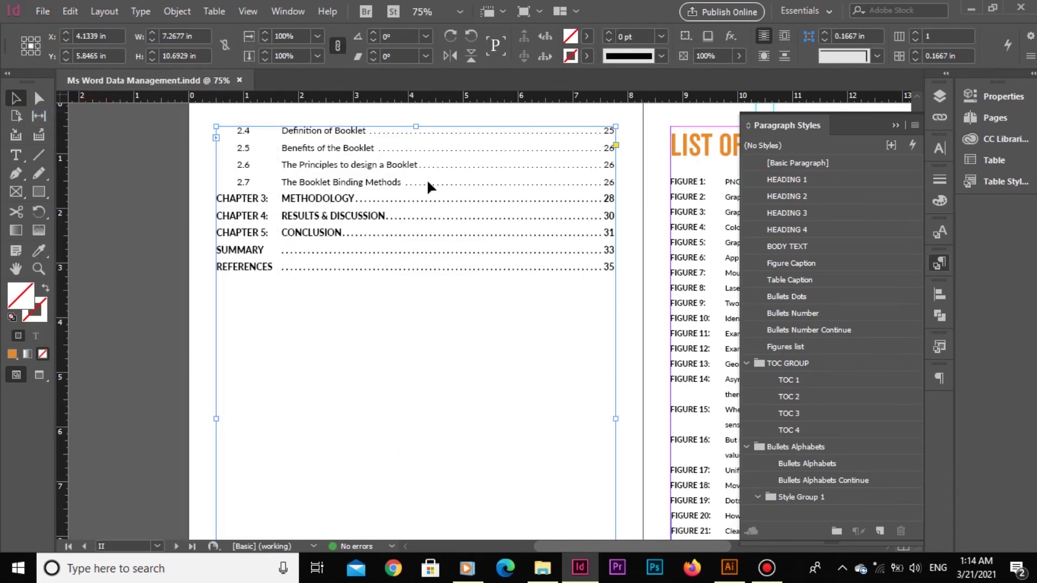
pyautogui.click(896, 126)
# Move both ruler guides crossing the List of Figures page off to the right pasteboard
pyautogui.moveTo(782, 243); pyautogui.dragTo(341, 273)
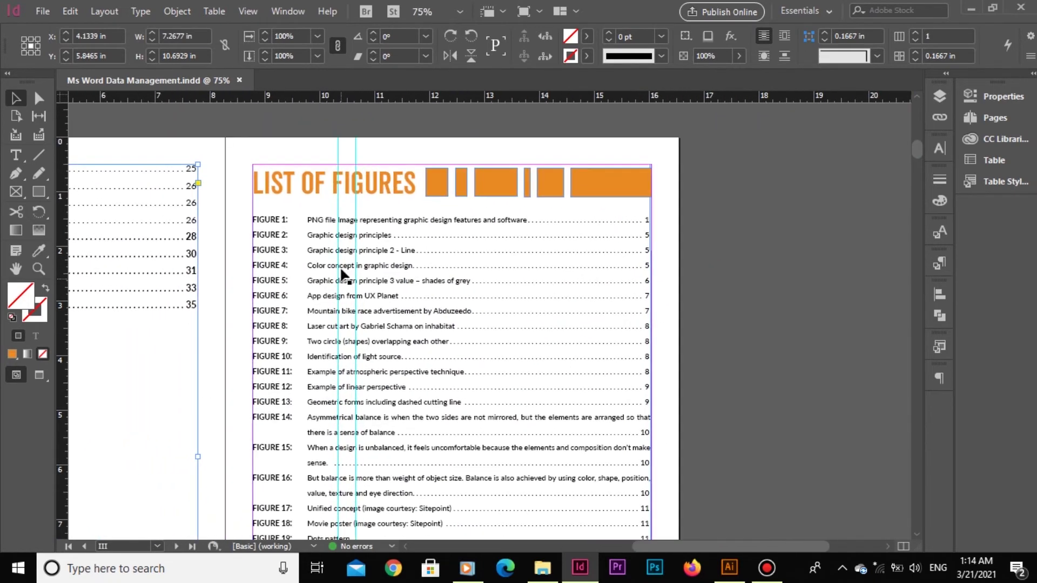
pyautogui.click(267, 240)
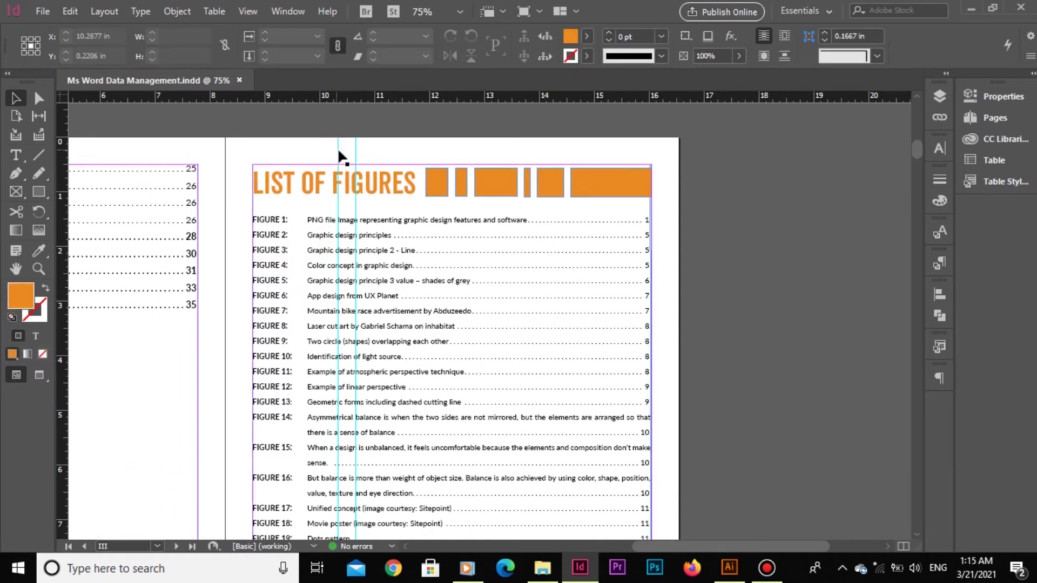
pyautogui.click(338, 154)
pyautogui.hotkey('ctrl', 'alt', 'g')
pyautogui.moveTo(336, 147); pyautogui.dragTo(731, 193)
pyautogui.click(260, 217)
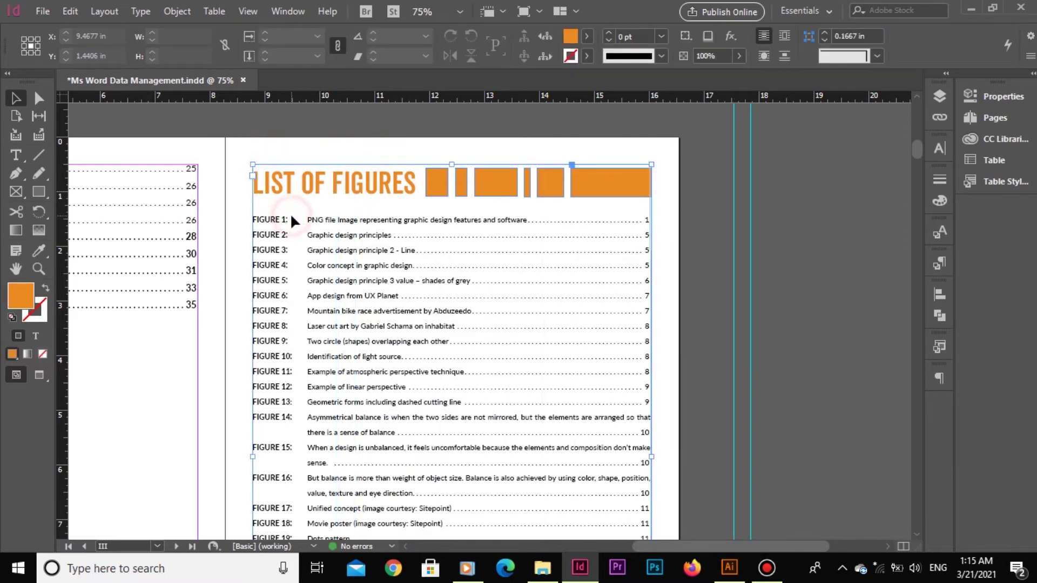
# Regenerate the List of Figures via Update Table of Contents and apply HEADING 1 to its heading
pyautogui.click(104, 11)
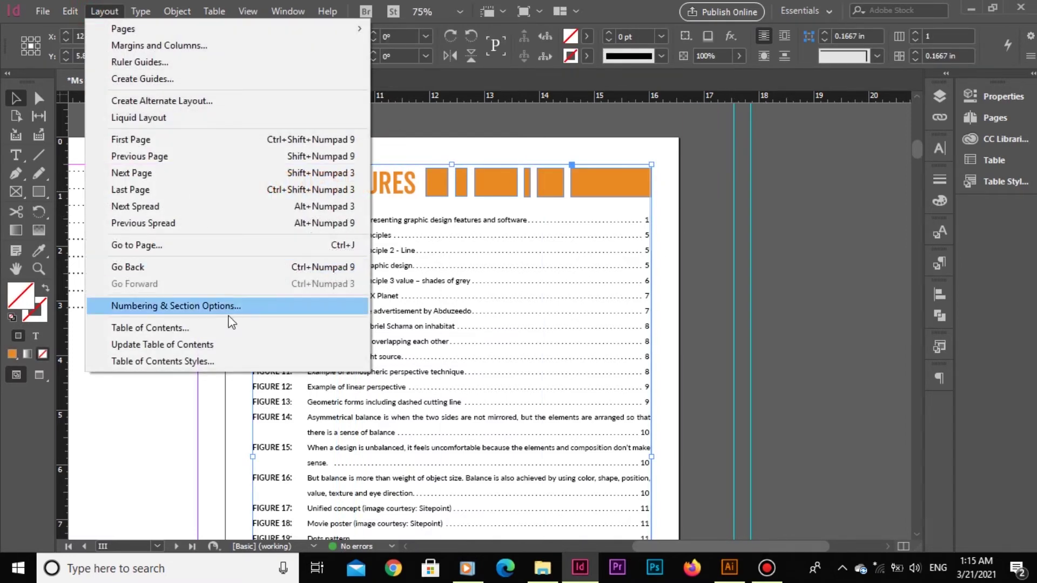
pyautogui.click(227, 344)
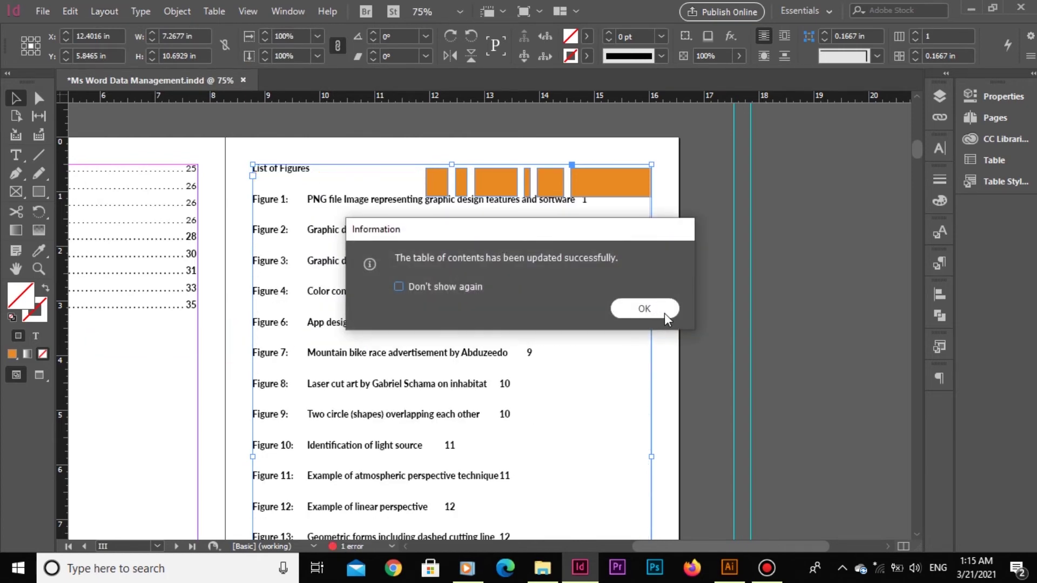
pyautogui.click(662, 311)
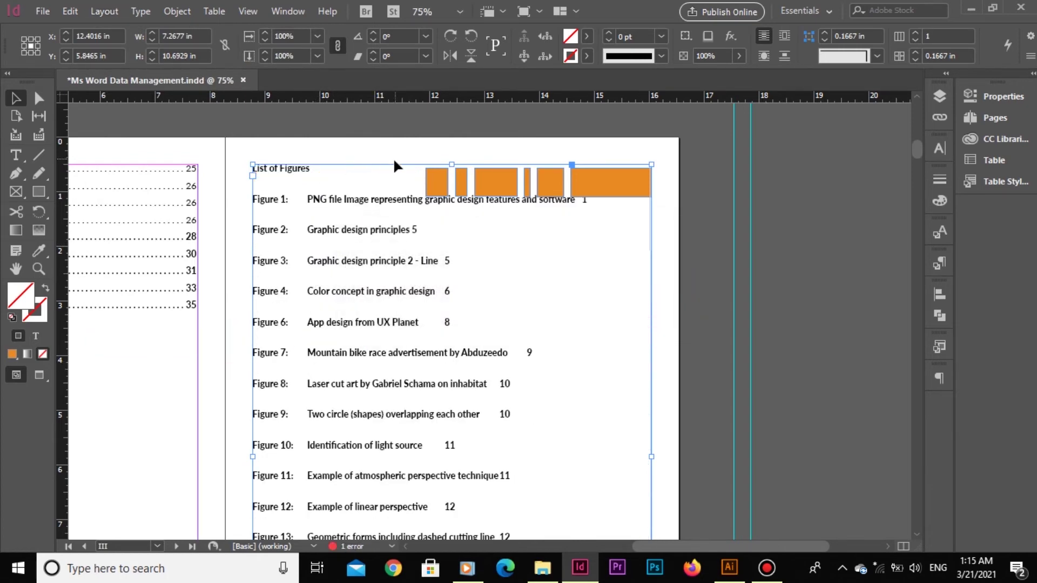
pyautogui.doubleClick(334, 178)
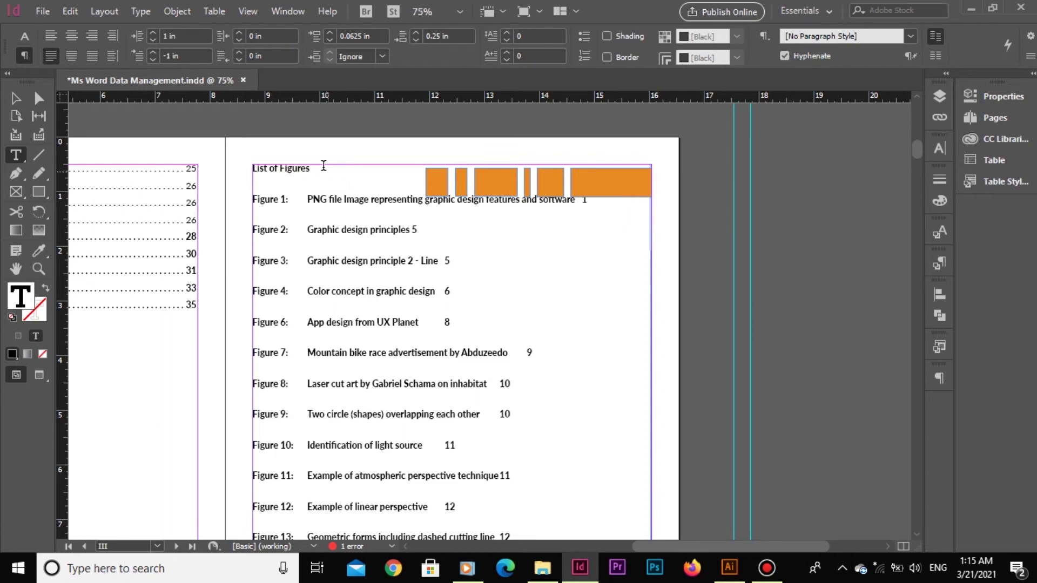
pyautogui.moveTo(323, 165); pyautogui.dragTo(235, 169)
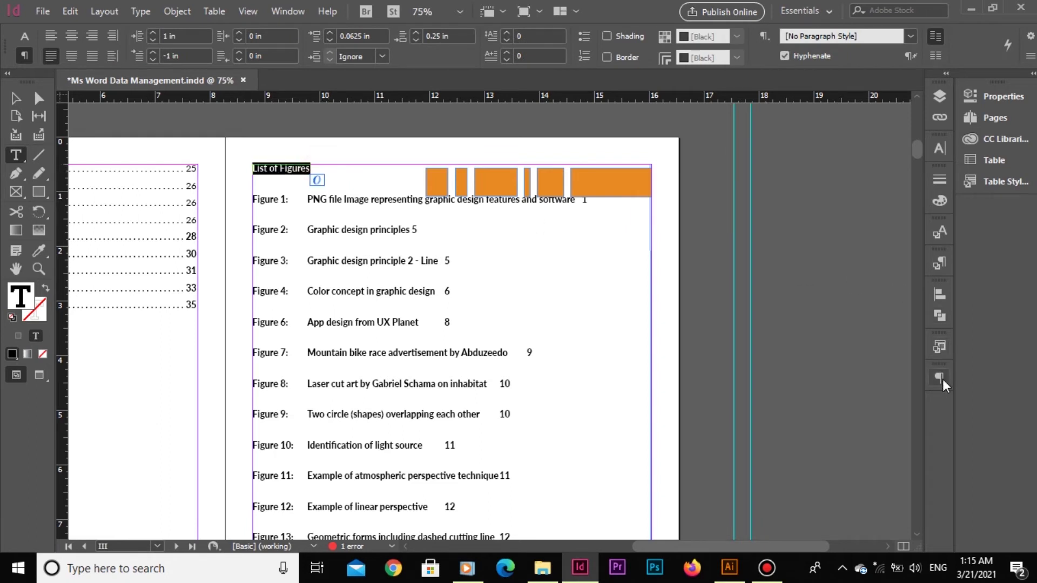
pyautogui.click(939, 263)
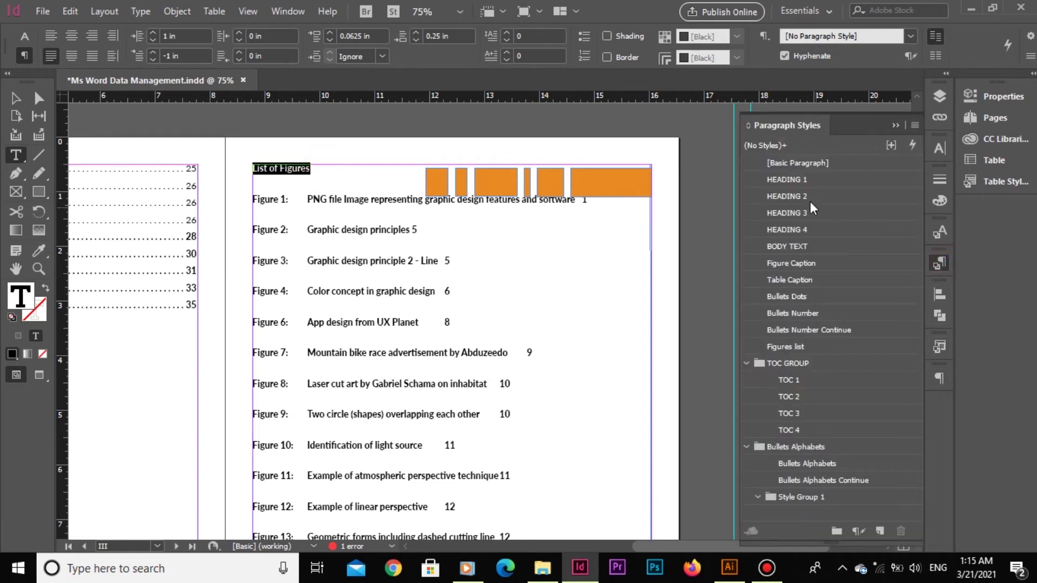
pyautogui.click(805, 180)
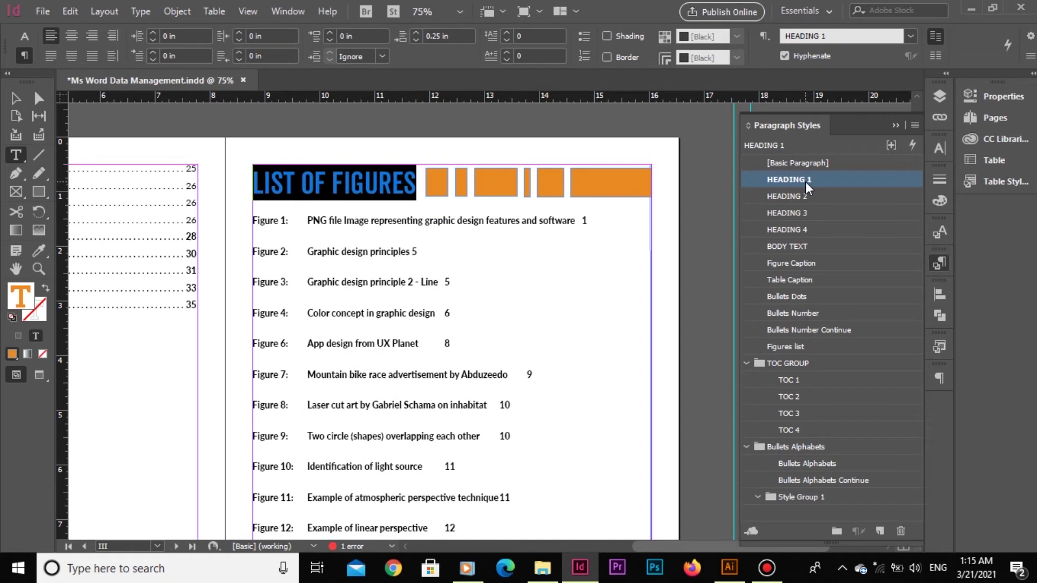
# Apply the Figures list style to the figure entries, then select the boat image
pyautogui.scroll(-1, 296, 196)
pyautogui.moveTo(253, 184); pyautogui.dragTo(450, 351)
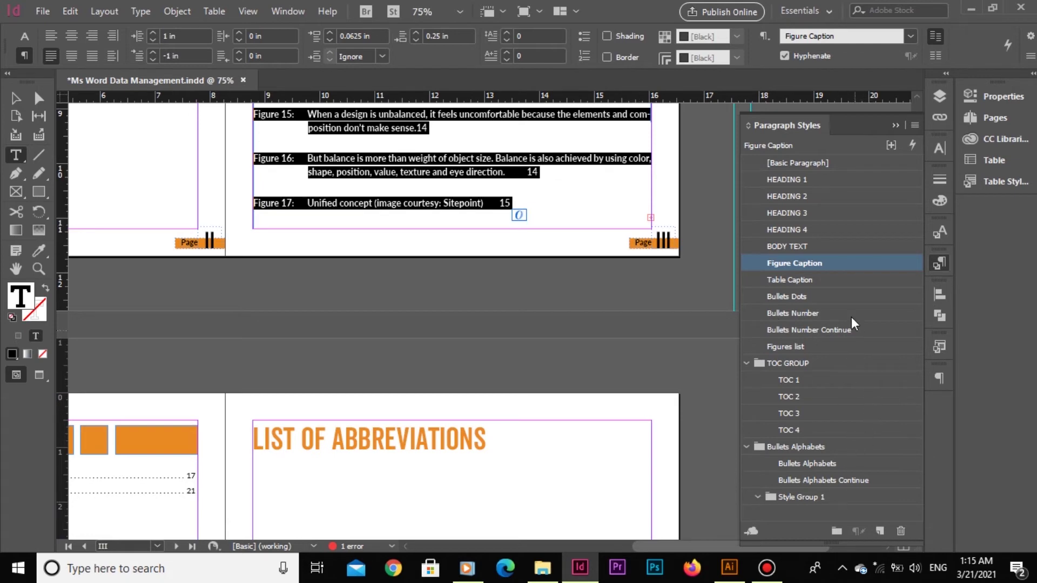
pyautogui.click(818, 347)
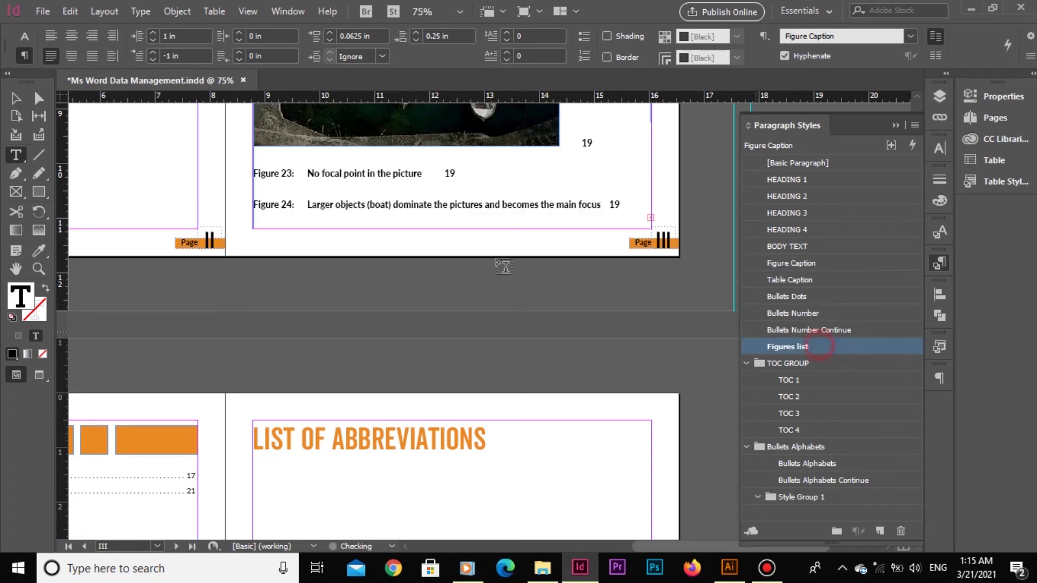
pyautogui.scroll(5, 515, 314)
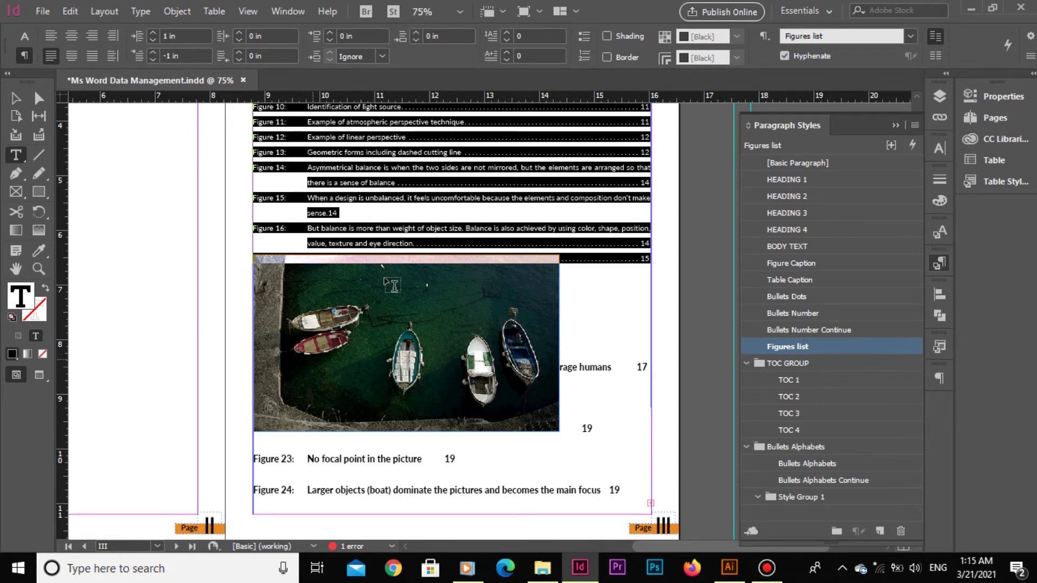
pyautogui.click(15, 97)
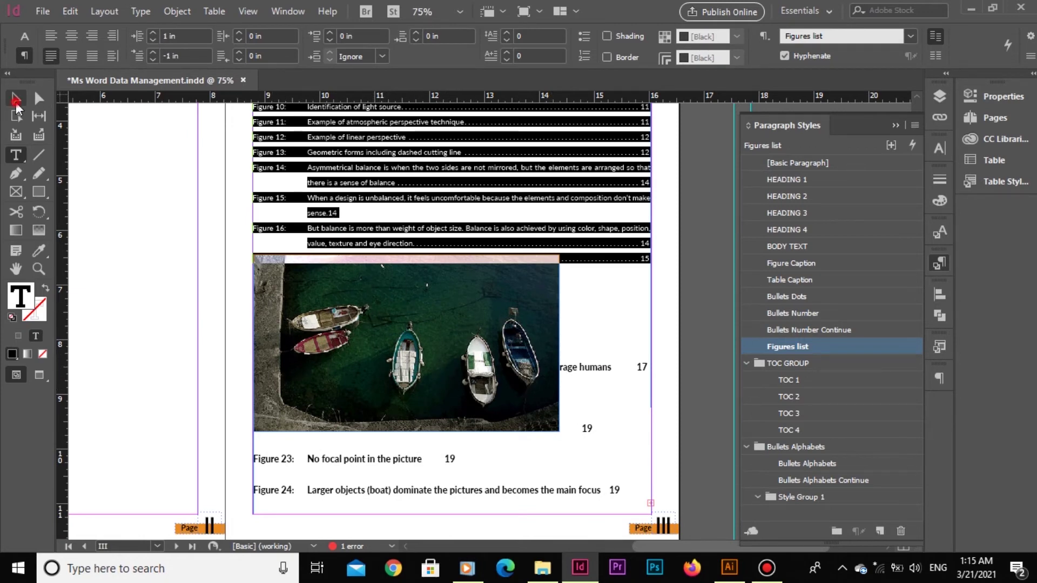
pyautogui.click(442, 284)
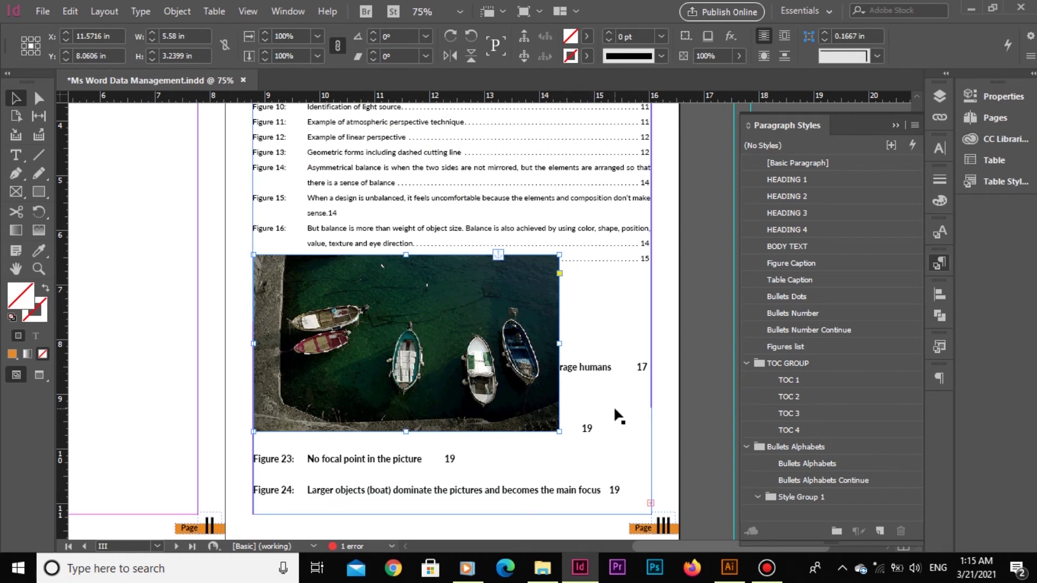
pyautogui.hotkey('ctrl', 'z')
pyautogui.click(995, 118)
pyautogui.scroll(-1, 951, 448)
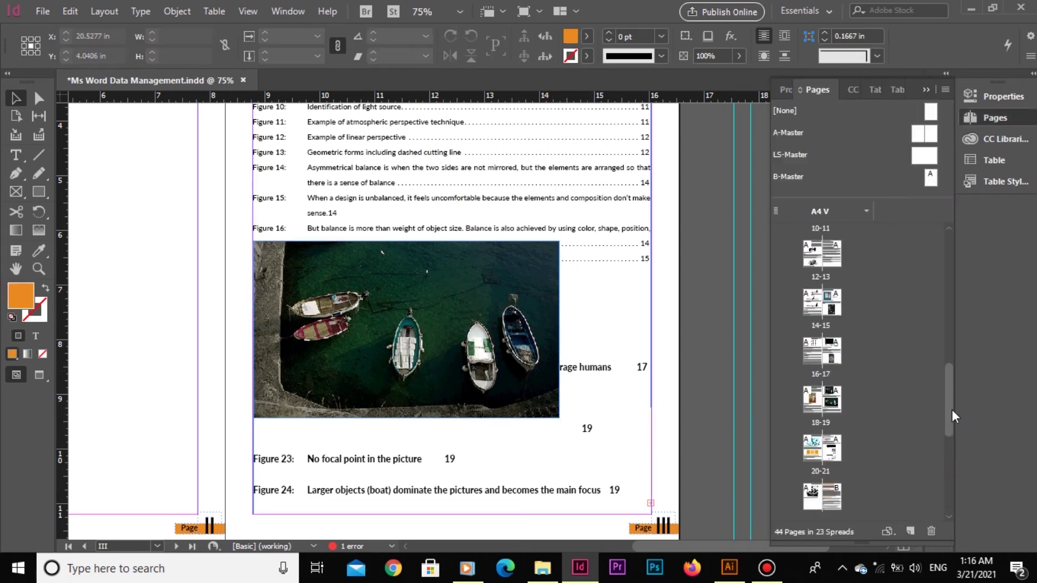
pyautogui.doubleClick(838, 417)
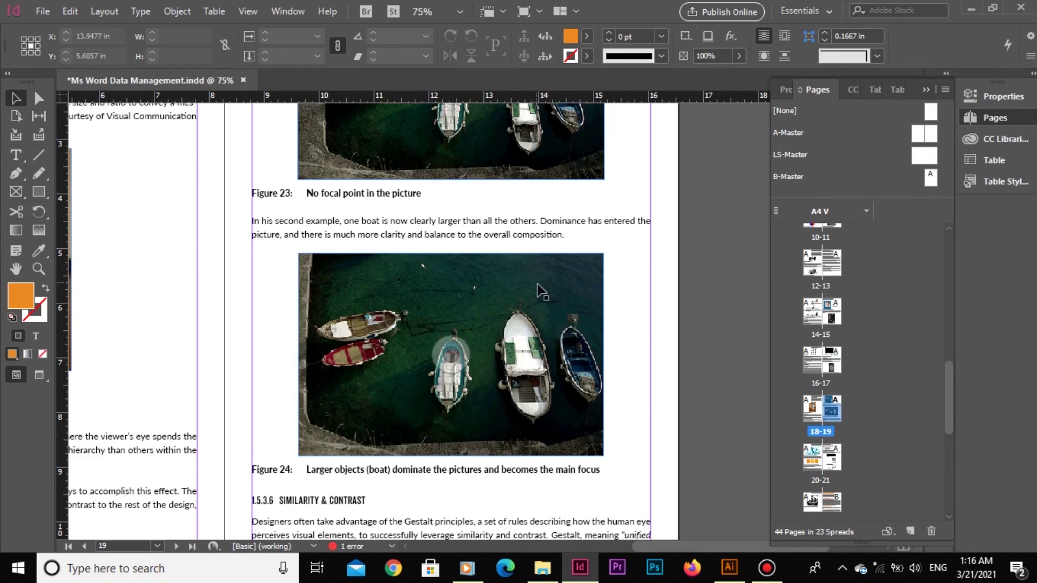
pyautogui.press('F11')
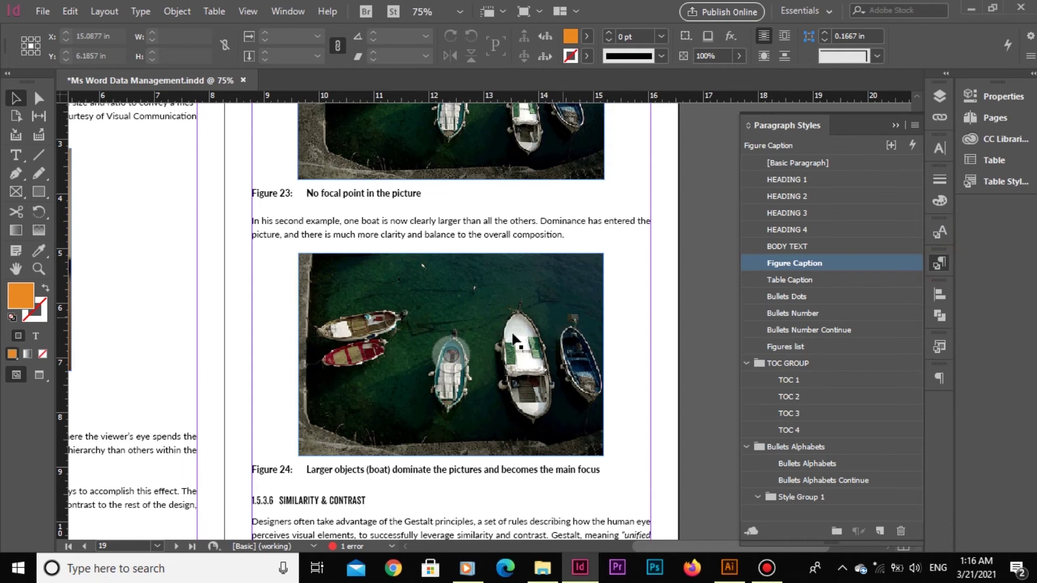
pyautogui.click(474, 343)
pyautogui.scroll(3, 474, 341)
pyautogui.rightClick(497, 378)
pyautogui.moveTo(529, 389)
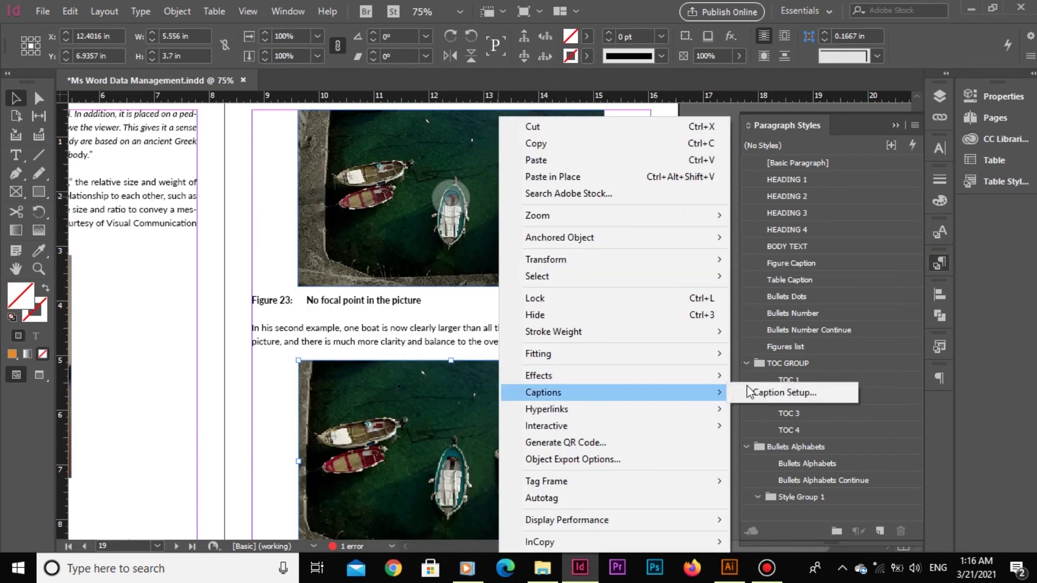
pyautogui.click(766, 393)
pyautogui.click(723, 209)
pyautogui.click(621, 195)
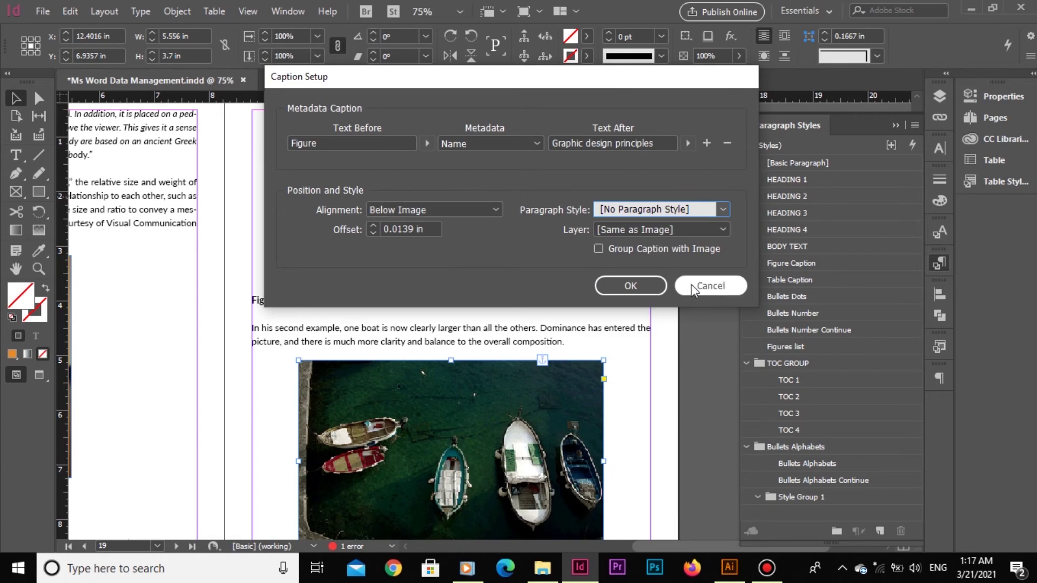
pyautogui.click(631, 286)
pyautogui.click(898, 123)
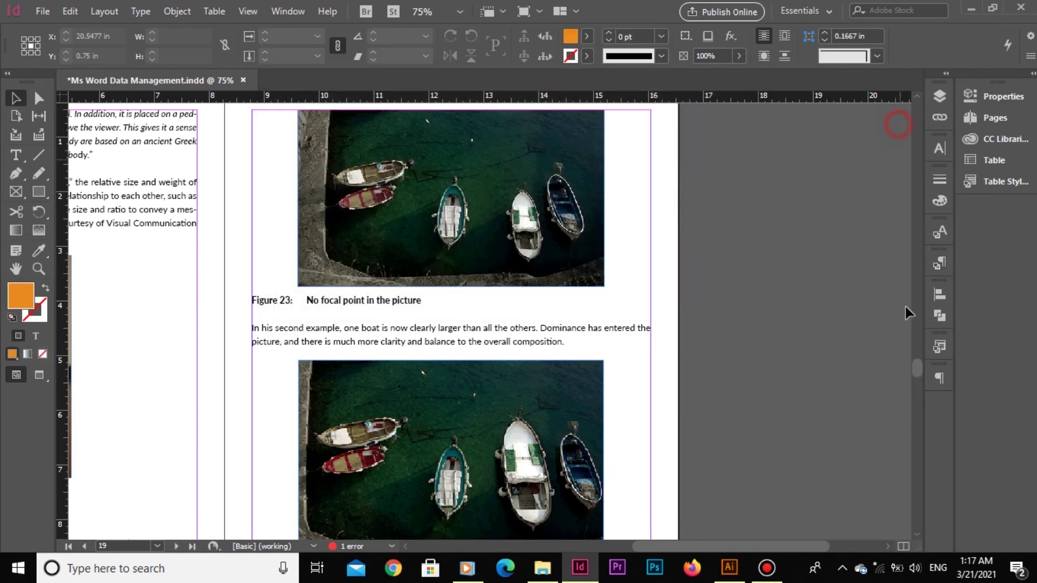
pyautogui.moveTo(919, 372); pyautogui.dragTo(908, 157)
# Apply the Figures list paragraph style to the Figure 19–25 and Figure 26–28 entries
pyautogui.scroll(3, 358, 144)
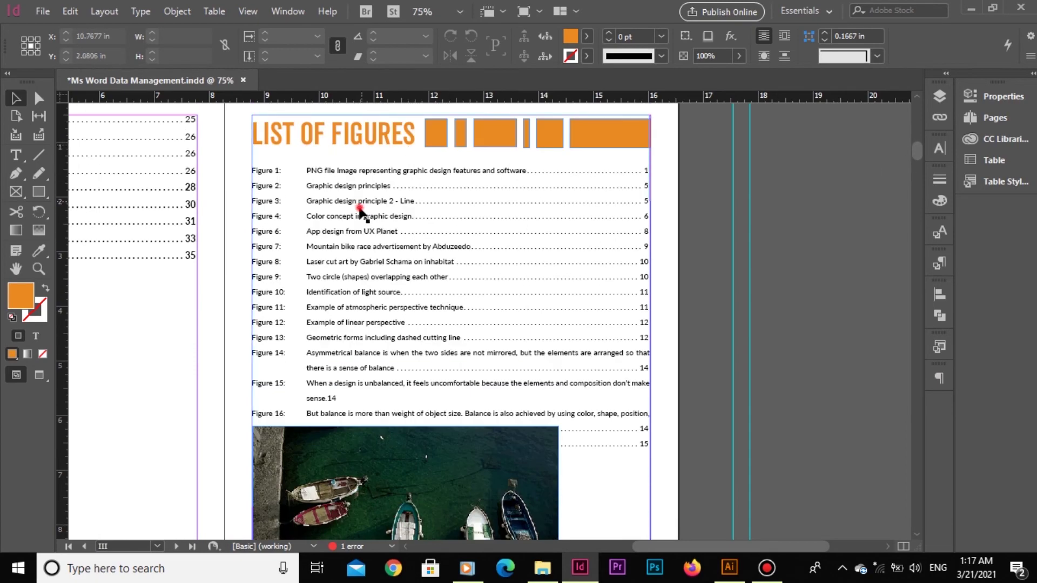
pyautogui.click(361, 209)
pyautogui.click(95, 11)
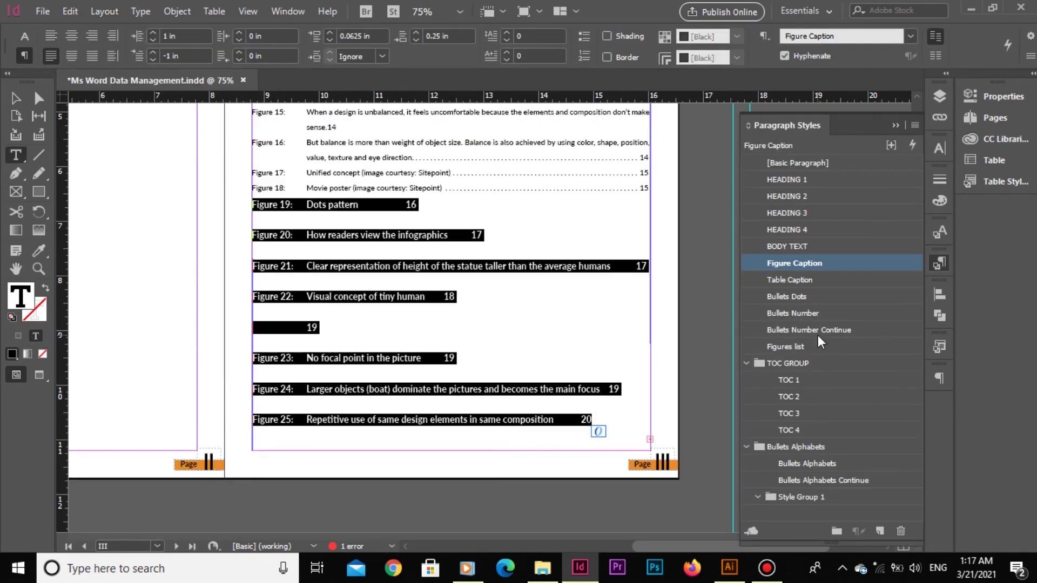
pyautogui.click(818, 346)
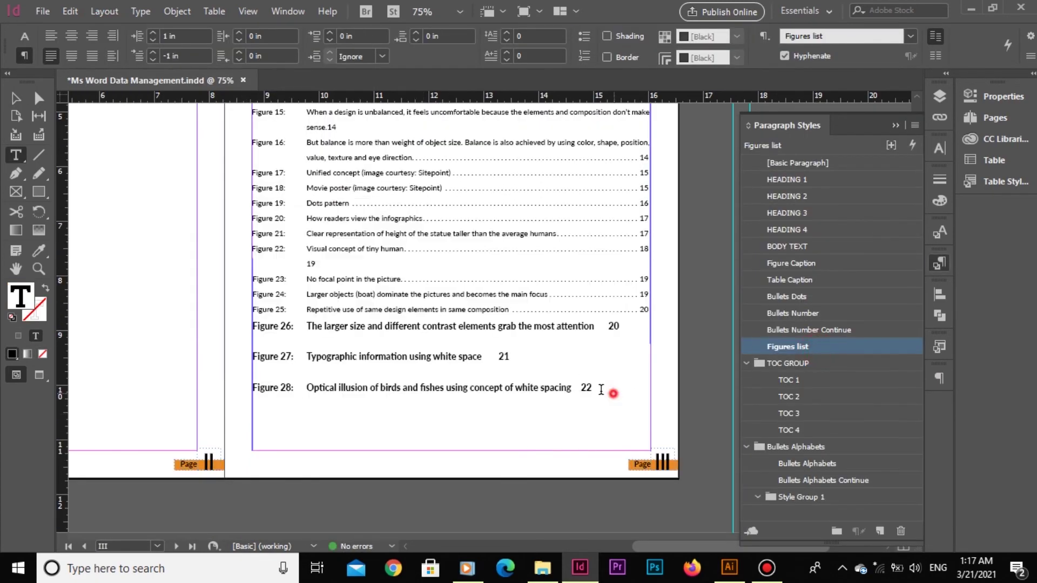
pyautogui.moveTo(605, 388); pyautogui.dragTo(253, 322)
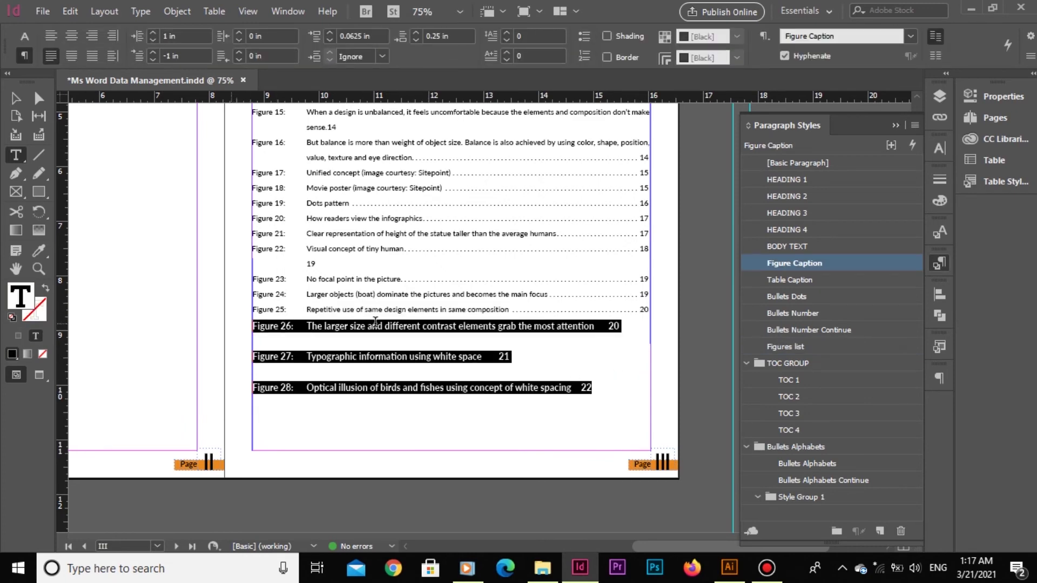
pyautogui.click(787, 346)
pyautogui.scroll(3, 358, 249)
pyautogui.scroll(-10, 358, 250)
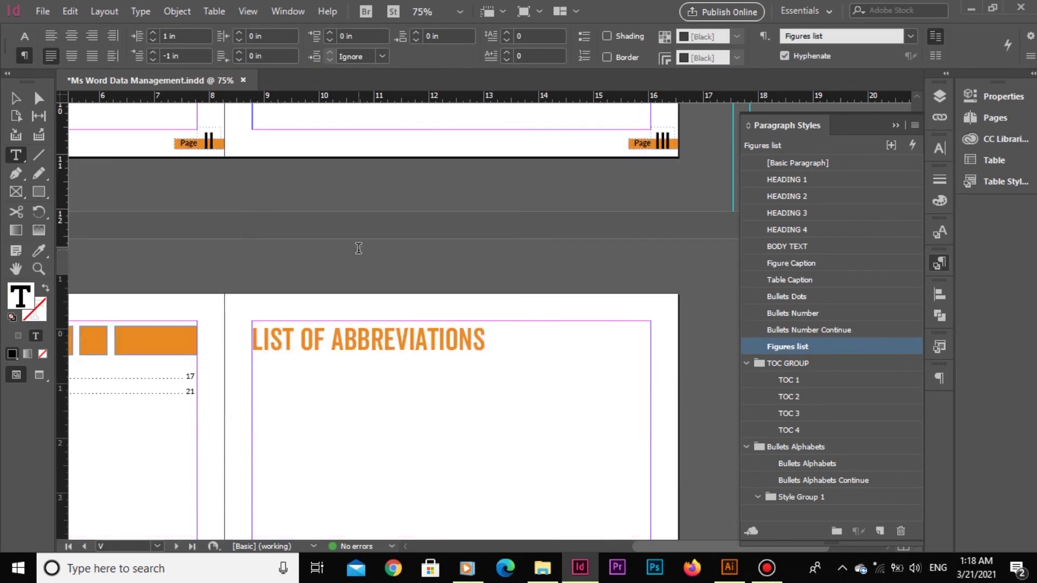
pyautogui.click(18, 98)
# Jump to the List of Tables page, select its frame, and save the document
pyautogui.hotkey('shift', 'pageup')
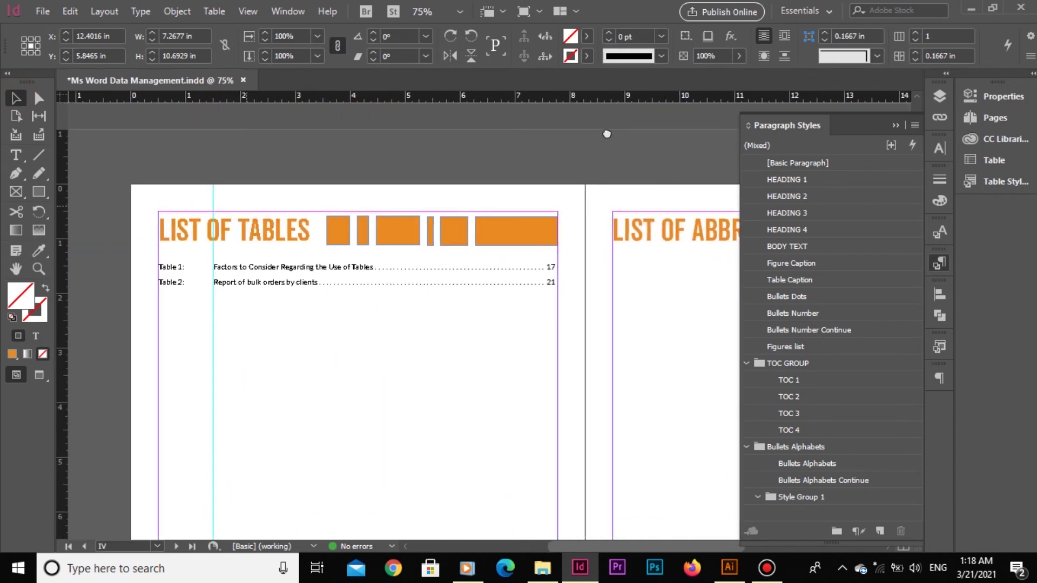
pyautogui.click(317, 318)
pyautogui.click(42, 10)
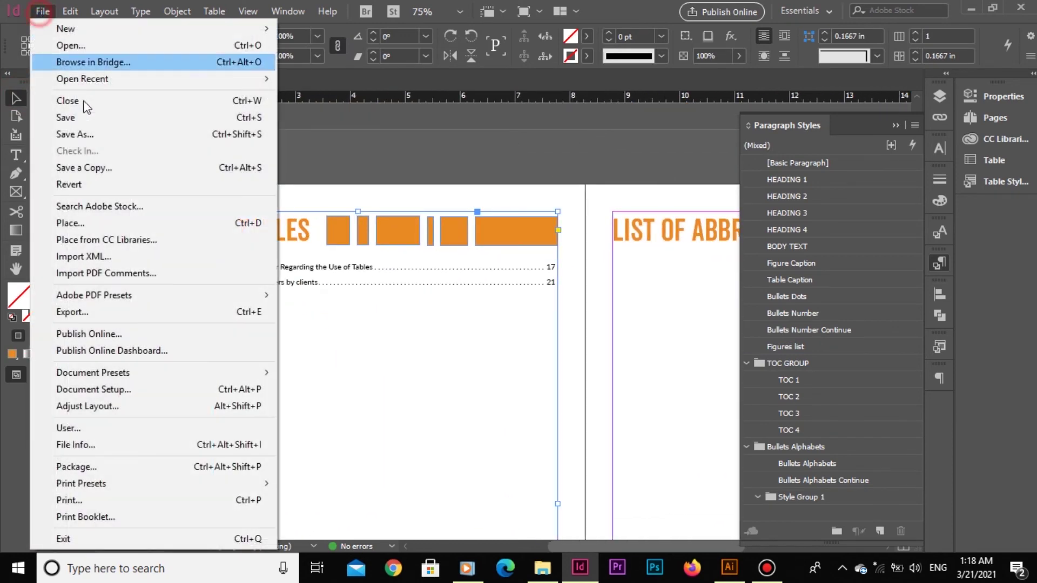
pyautogui.click(105, 125)
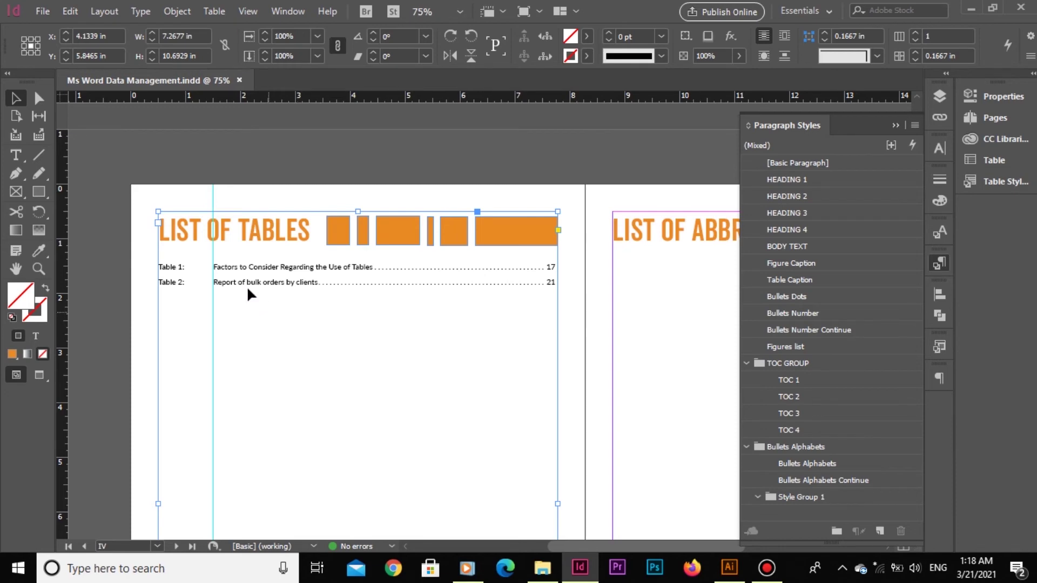
# Update the table of contents and give the Table 1 and Table 2 entries the Figures list style
pyautogui.click(102, 12)
pyautogui.click(255, 346)
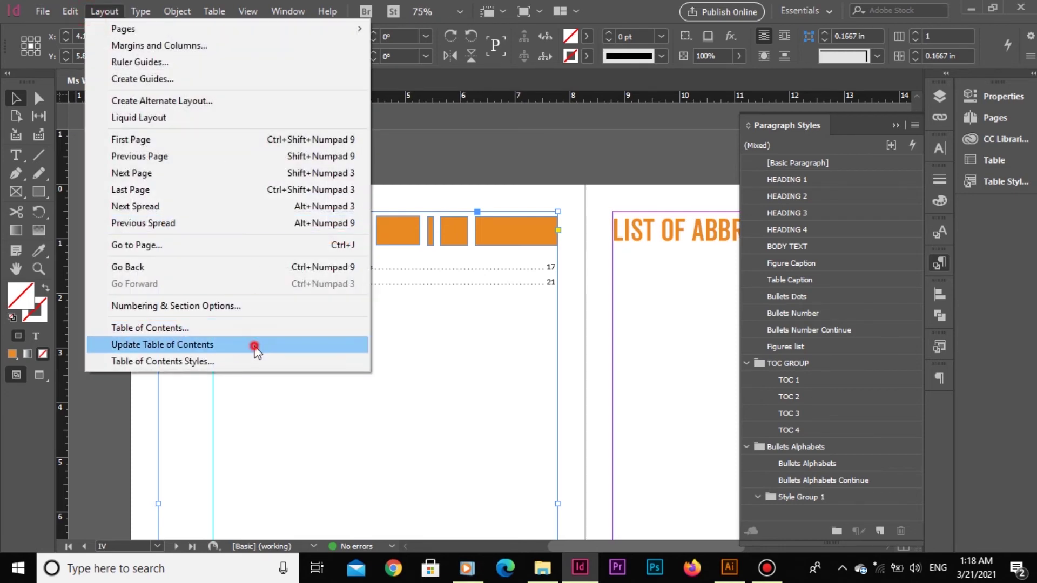
pyautogui.click(630, 308)
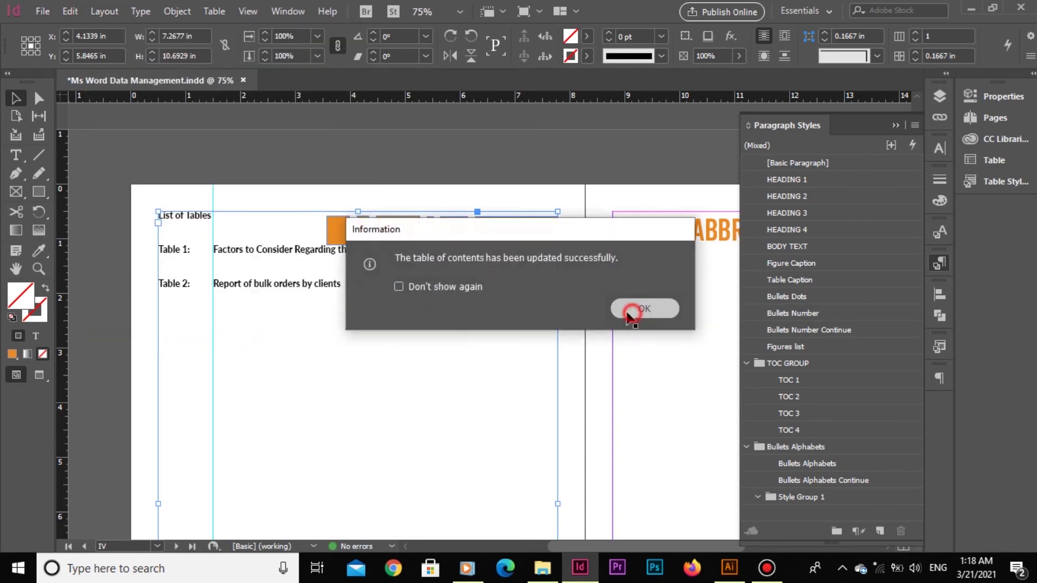
pyautogui.doubleClick(387, 282)
pyautogui.moveTo(418, 295); pyautogui.dragTo(142, 245)
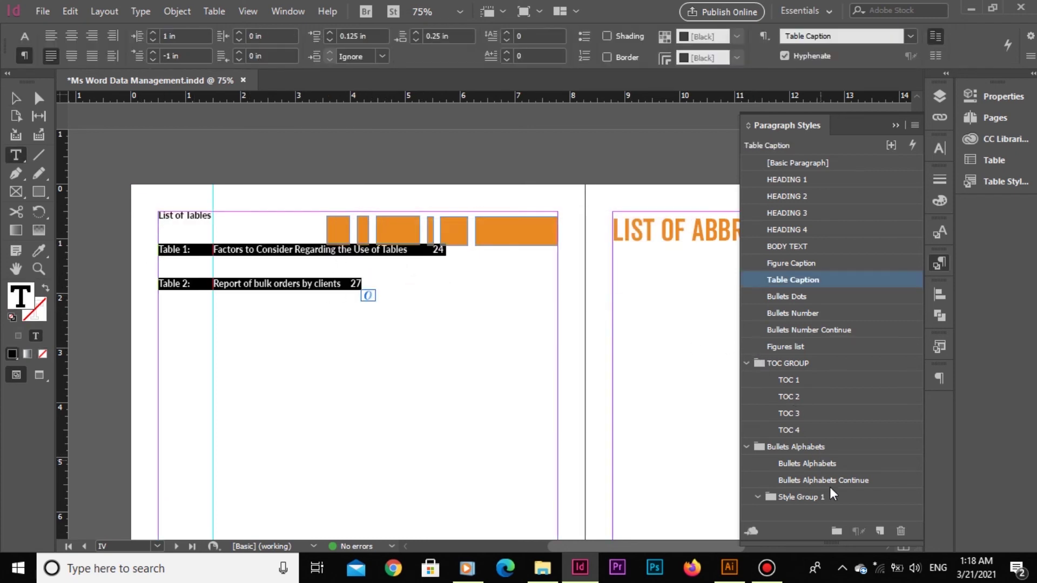
pyautogui.click(833, 350)
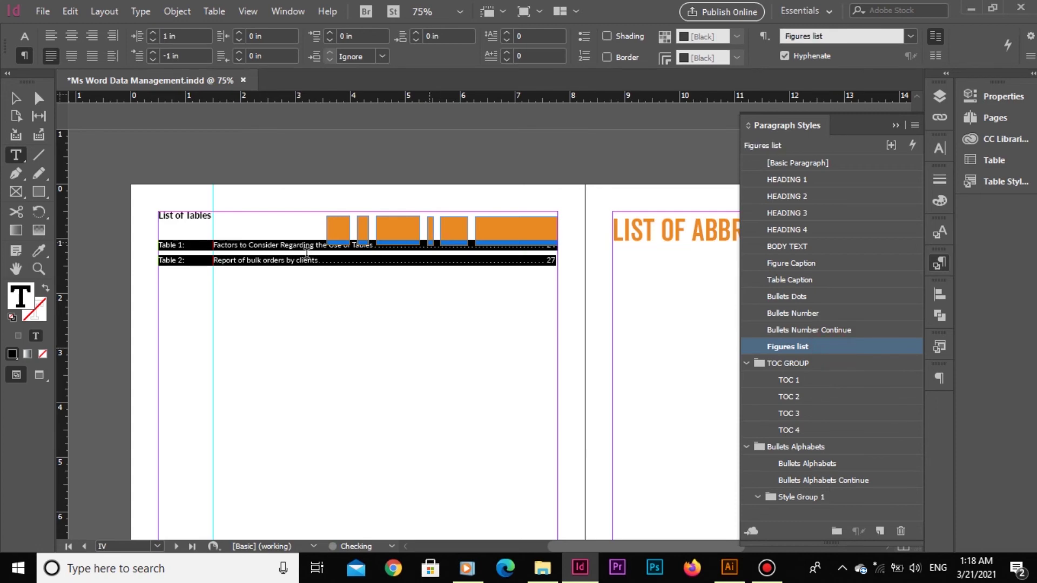
# Apply HEADING 1 to the List of Tables and List of Figures title lines
pyautogui.tripleClick(258, 219)
pyautogui.click(816, 182)
pyautogui.scroll(15, 695, 204)
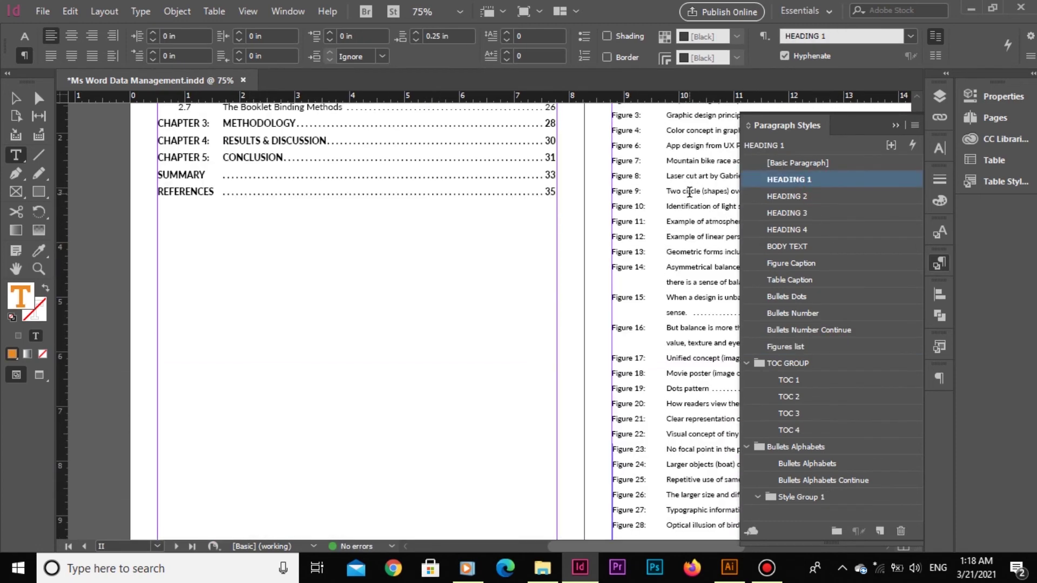
pyautogui.tripleClick(655, 190)
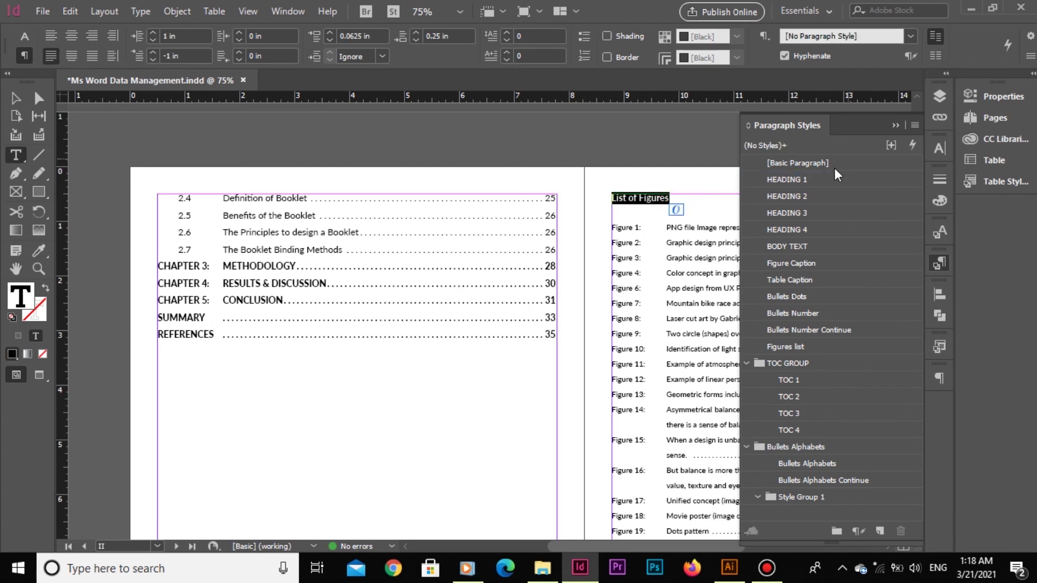
pyautogui.click(821, 180)
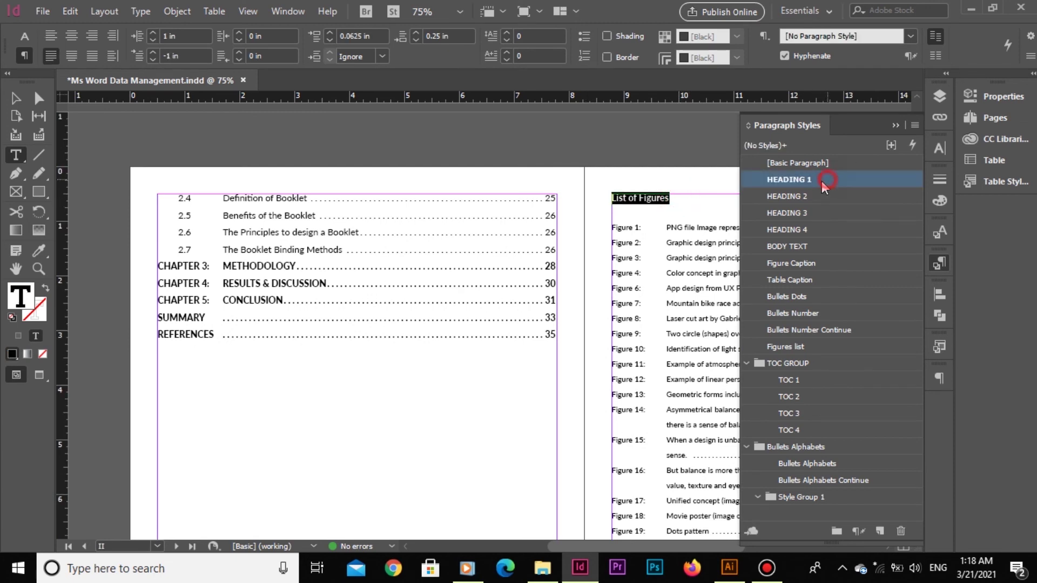
pyautogui.click(13, 99)
pyautogui.click(898, 126)
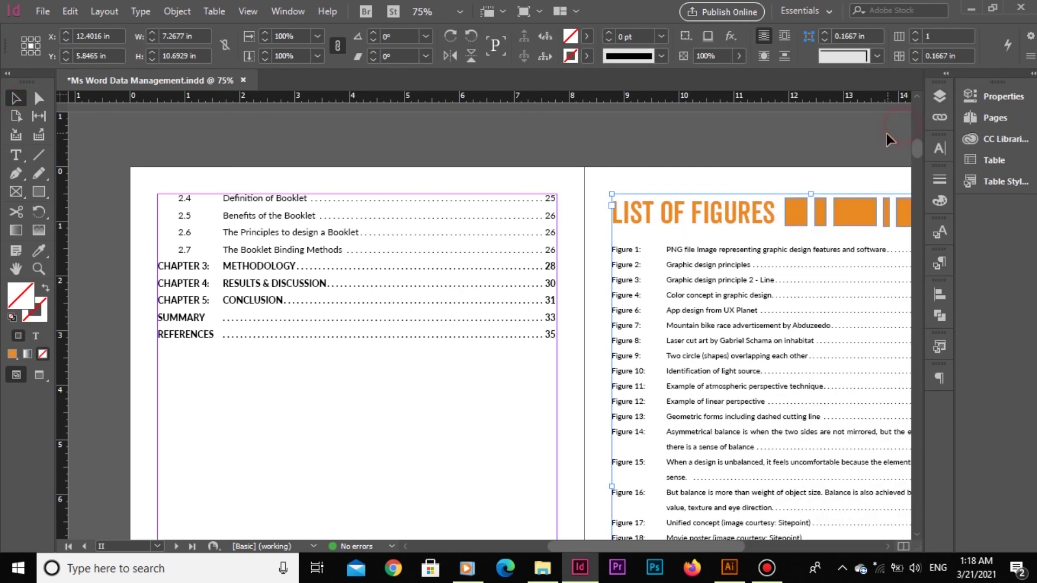
pyautogui.scroll(-15, 563, 401)
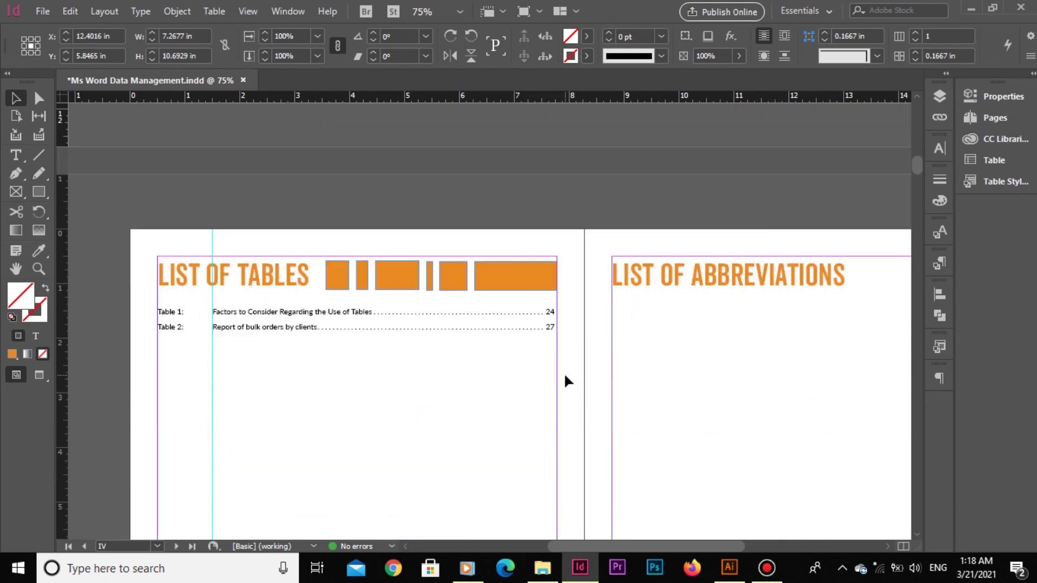
# Scroll to the Table of Contents page with its dotted entries and save the file
pyautogui.scroll(10, 565, 377)
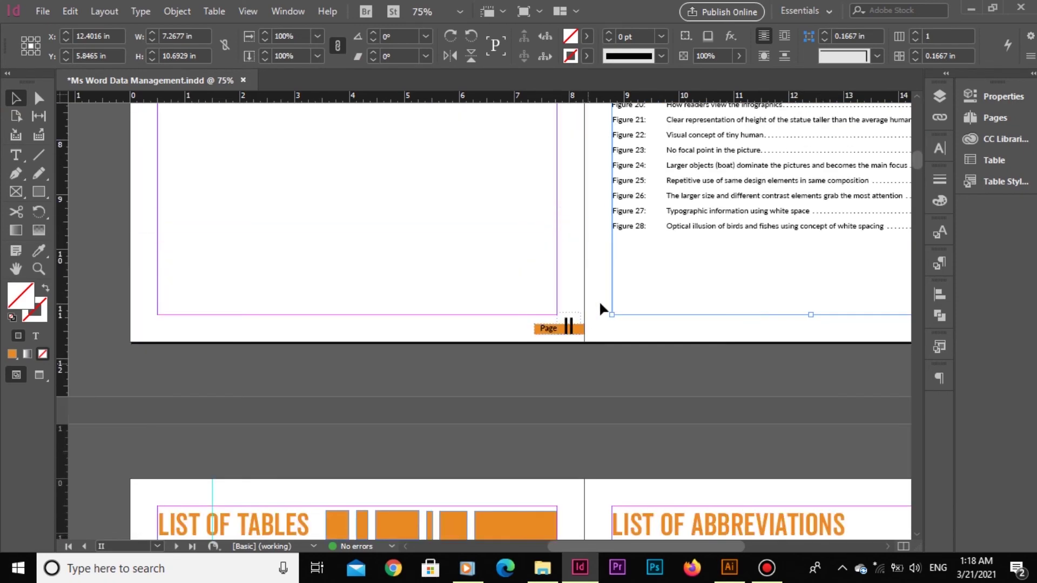
pyautogui.scroll(15, 739, 313)
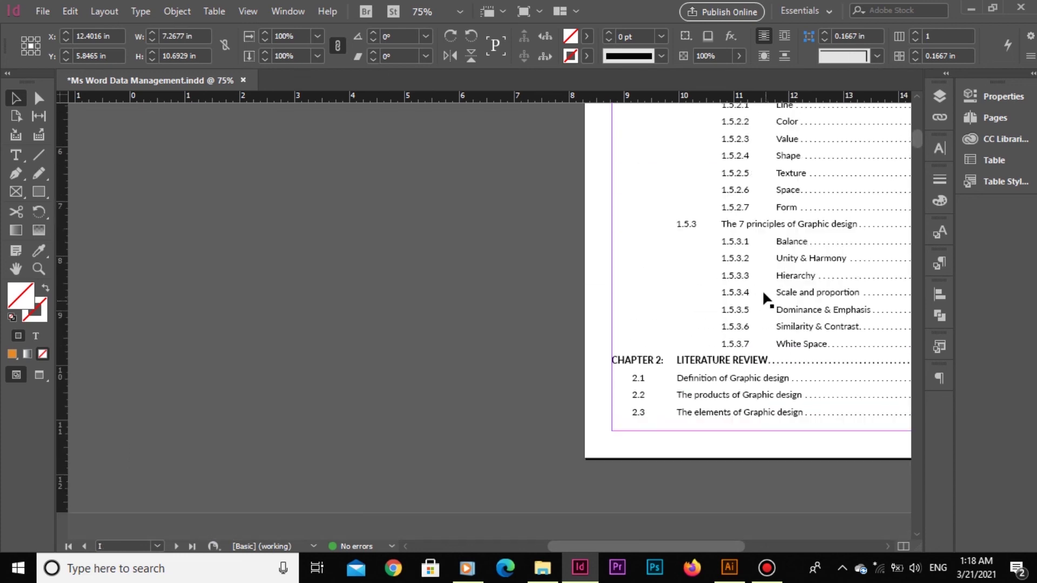
pyautogui.click(440, 292)
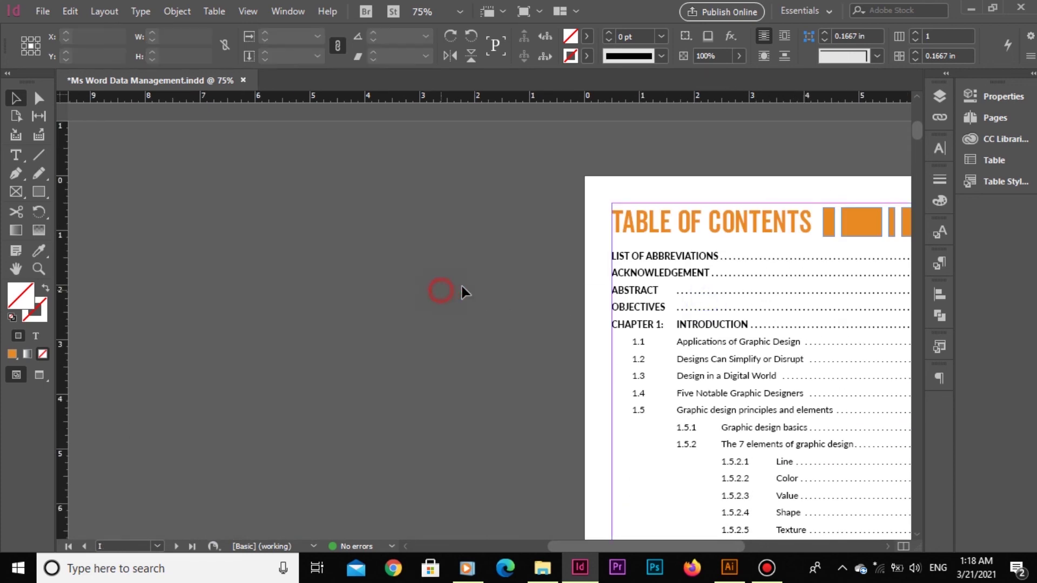
pyautogui.moveTo(509, 277); pyautogui.dragTo(242, 246)
pyautogui.click(43, 11)
pyautogui.click(94, 115)
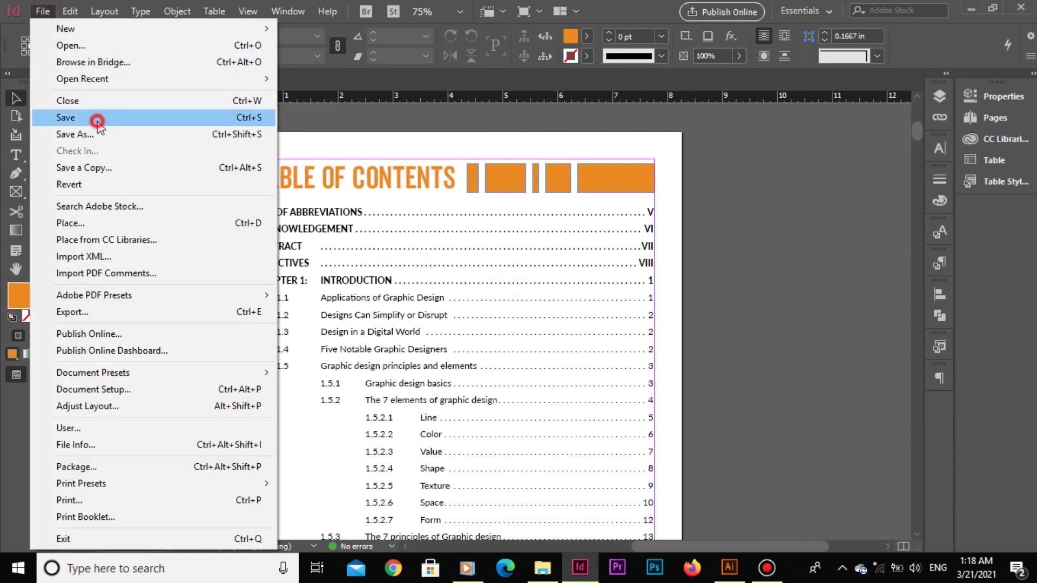